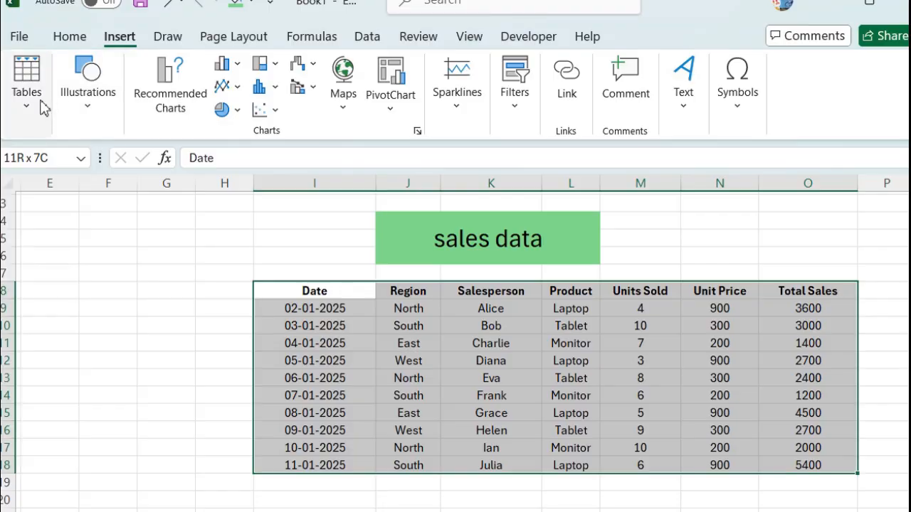
Switch to the presentation and review the slides on the sample data set, pivot tables and pivot charts
click(41, 107)
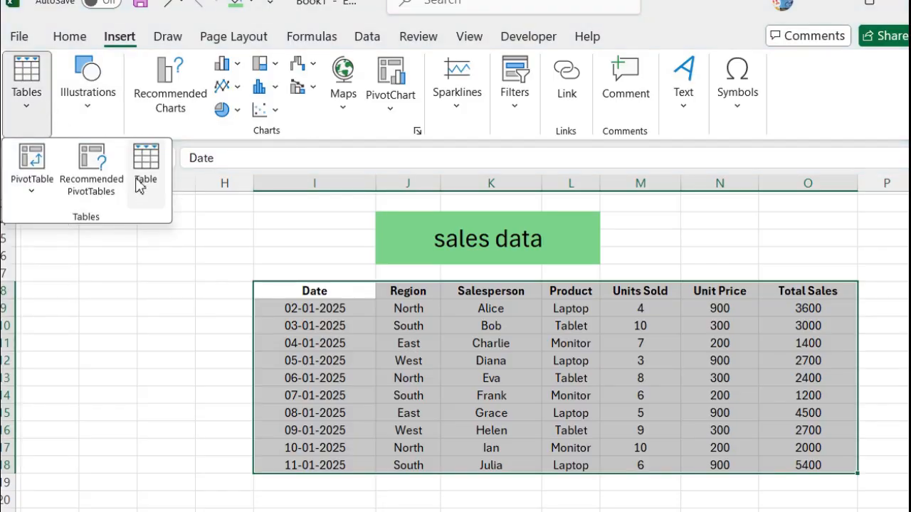
key(alt+Tab)
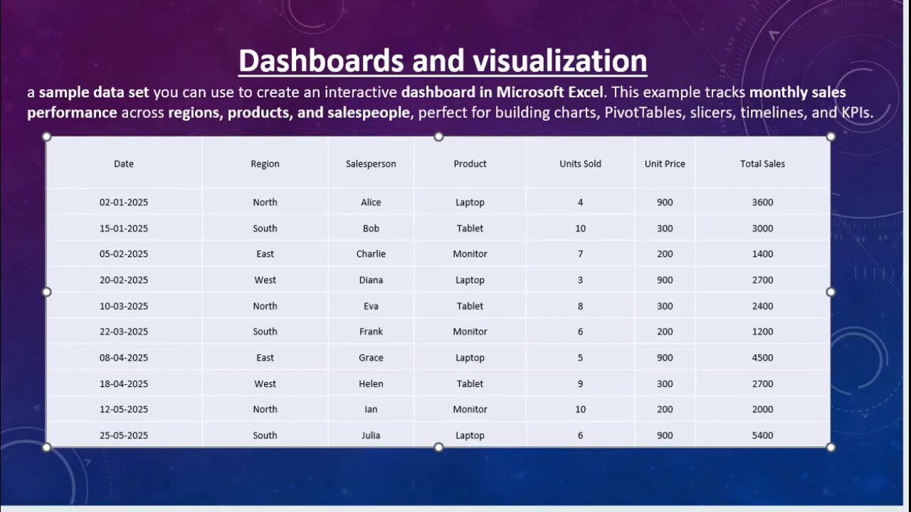
key(Page_Down)
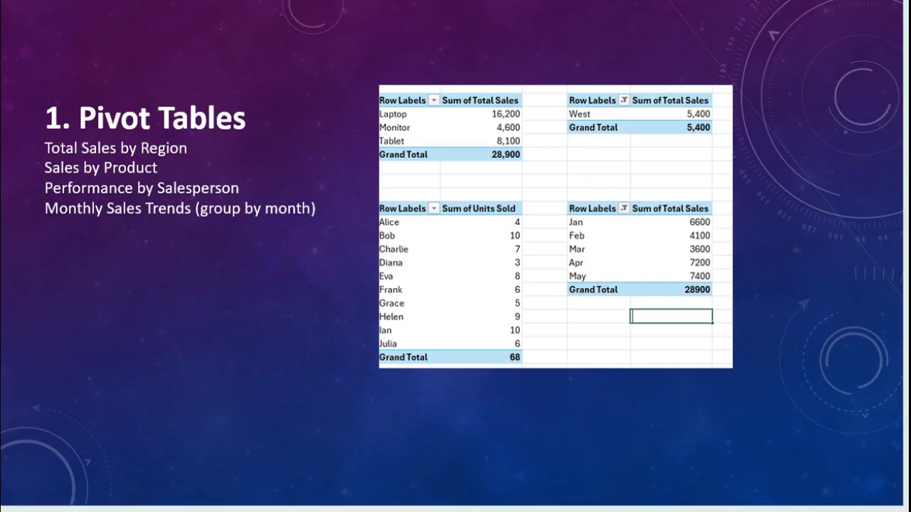
key(Right)
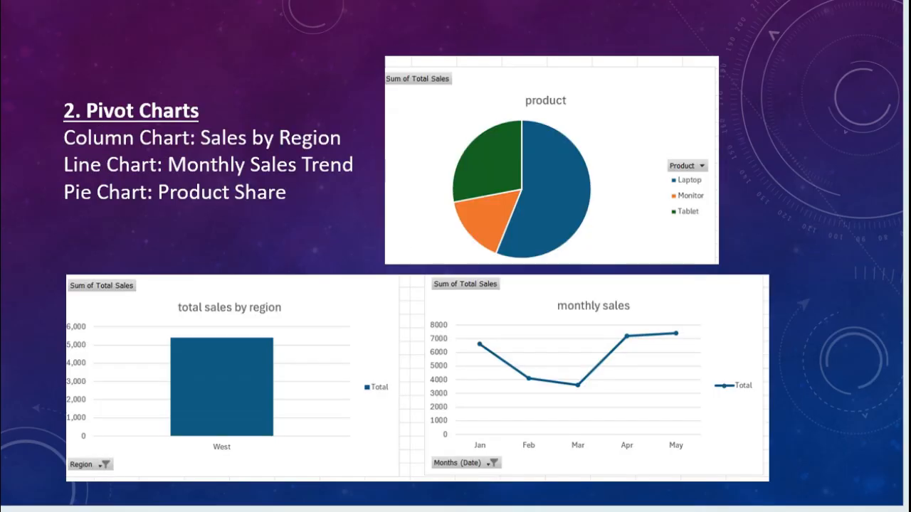
key(Left)
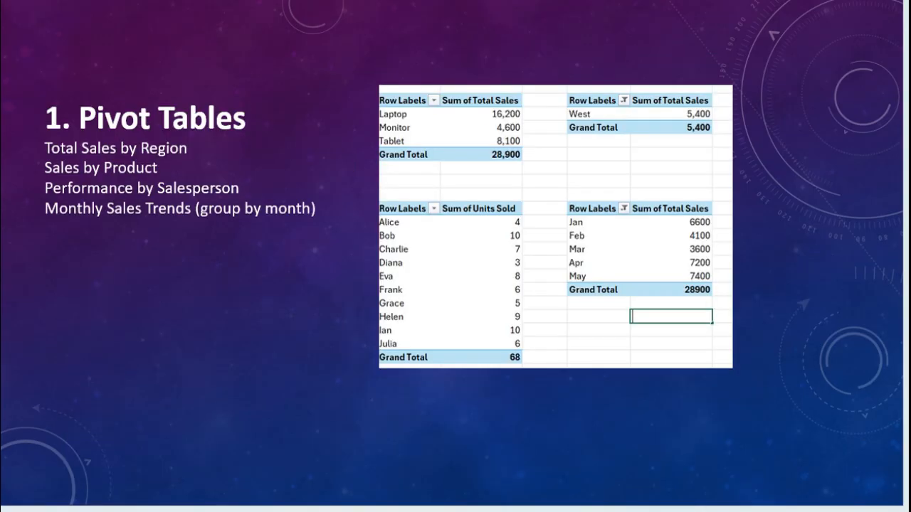
key(Right)
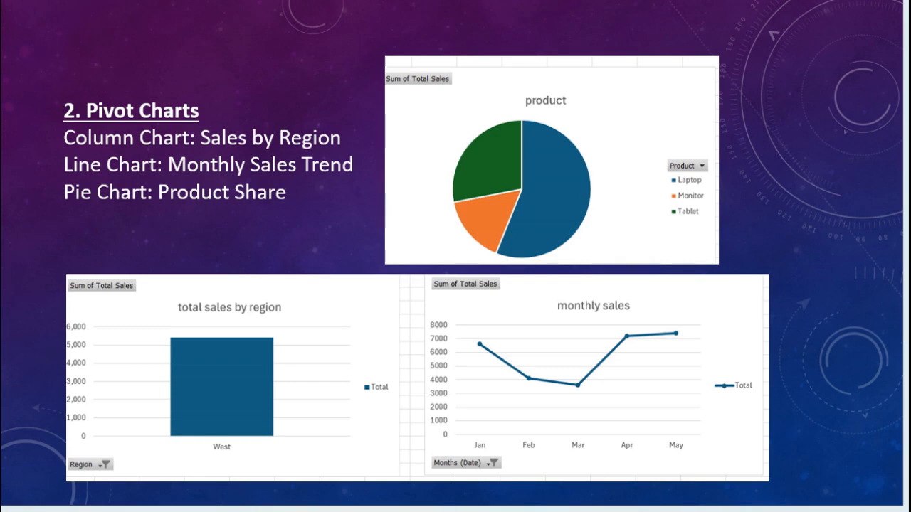
key(Right)
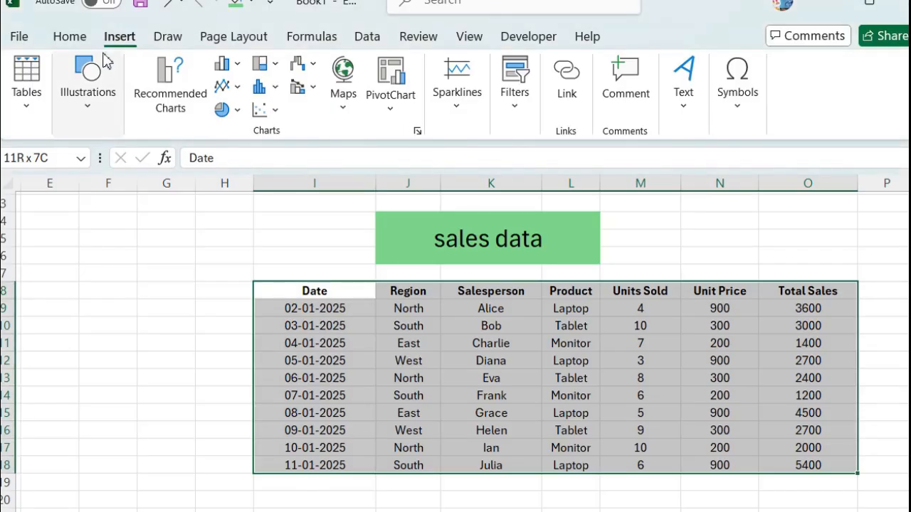
Create a PivotTable from the sales data range Sheet1!$I$8:$O$18 on a new worksheet
click(27, 104)
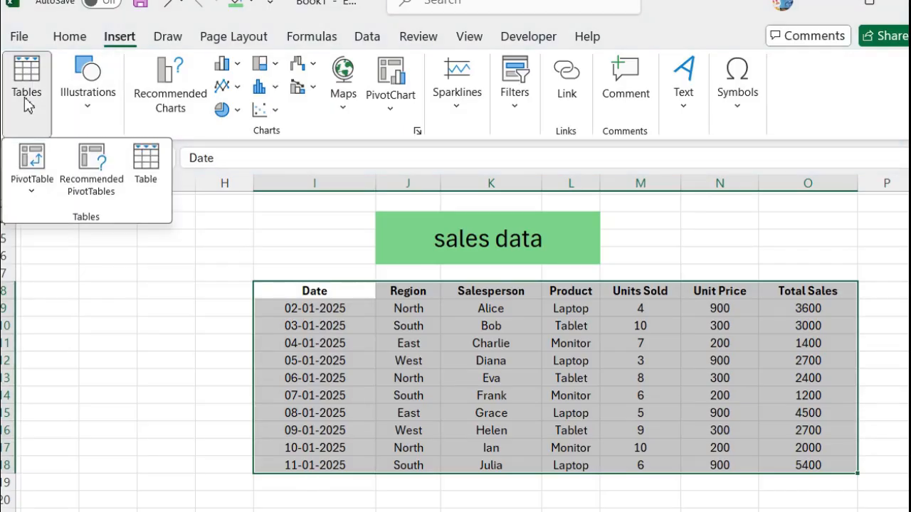
click(29, 184)
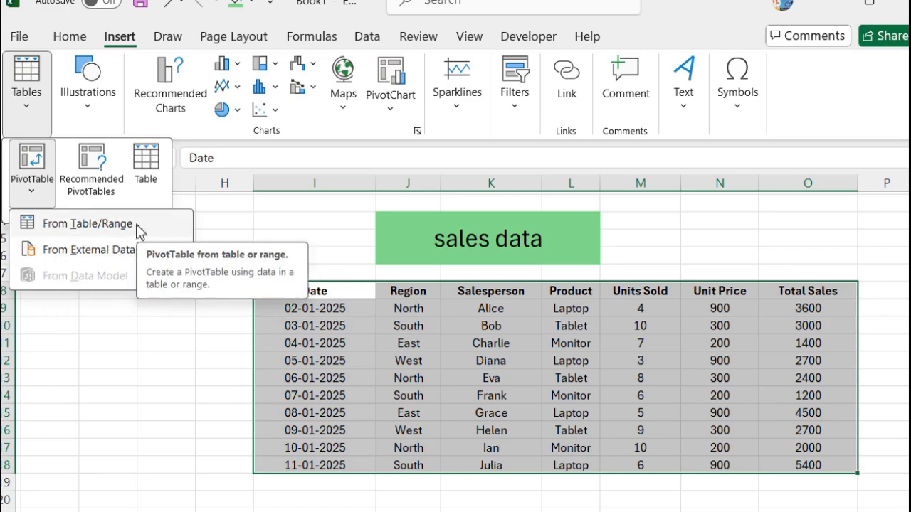
click(105, 225)
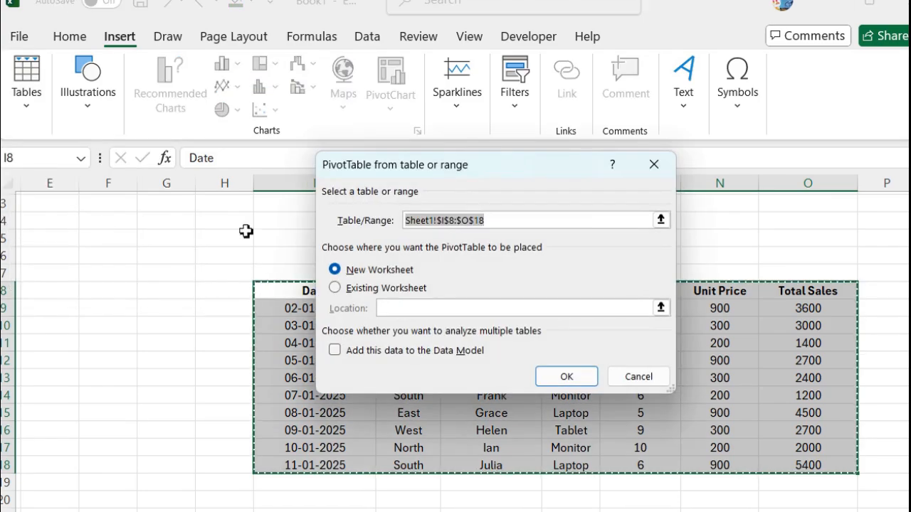
click(562, 378)
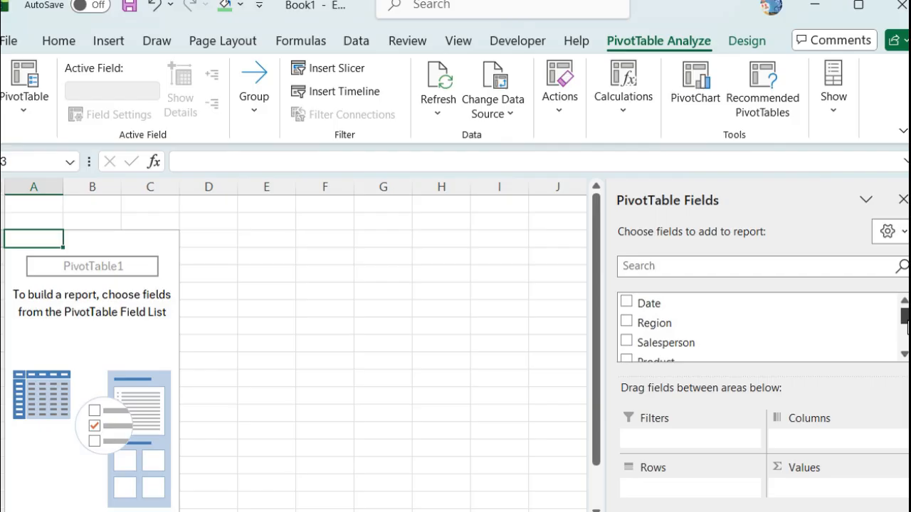
Add Region as the rows and Total Sales as the summed values of the PivotTable
drag(904, 318, 905, 342)
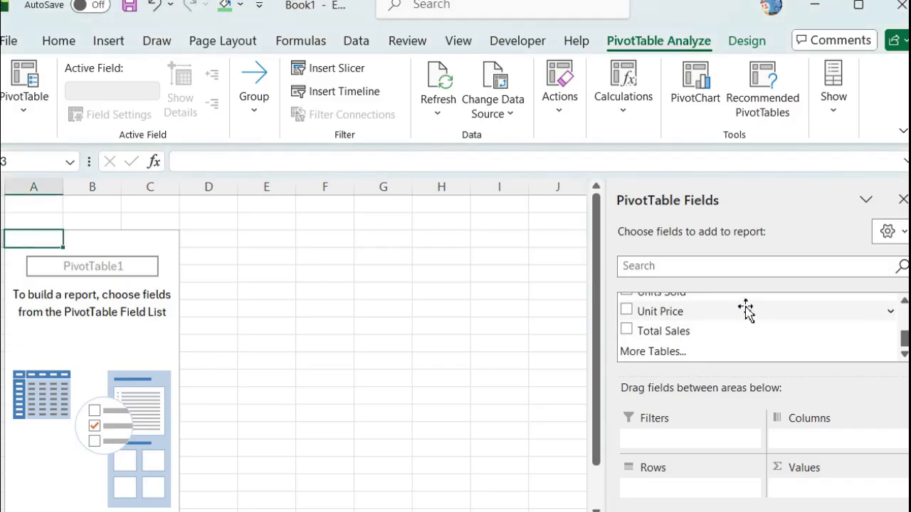
drag(903, 345, 904, 318)
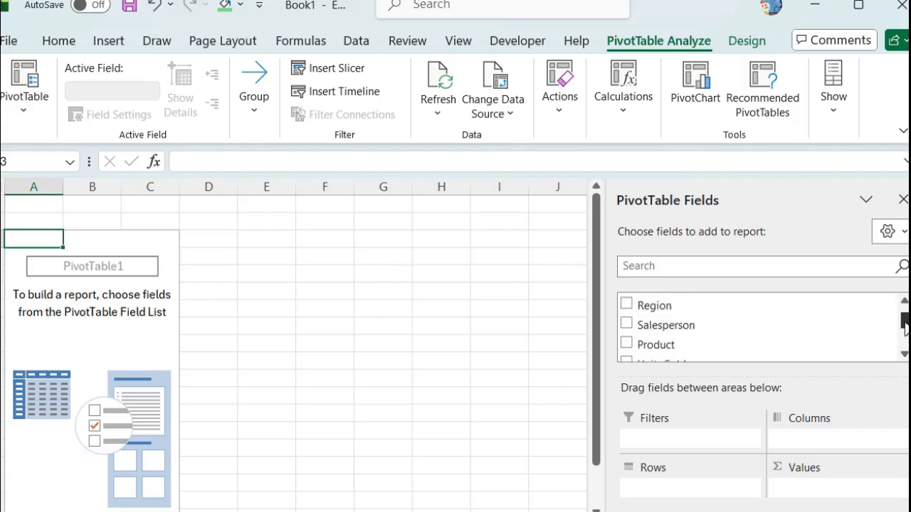
click(626, 305)
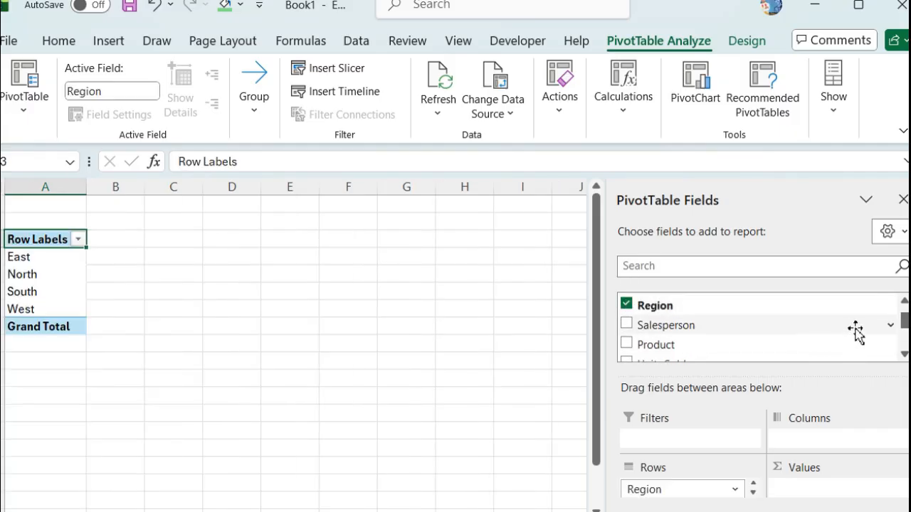
scroll(906, 337, down, 1)
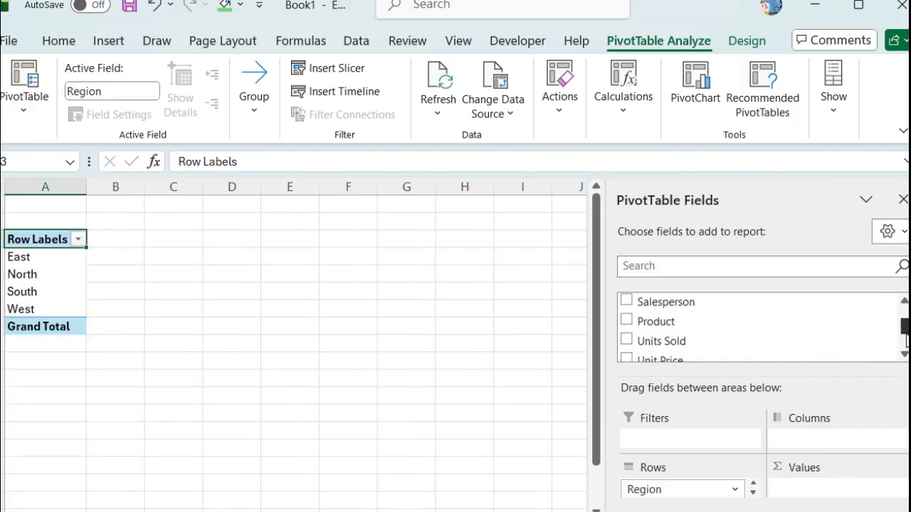
scroll(907, 338, down, 2)
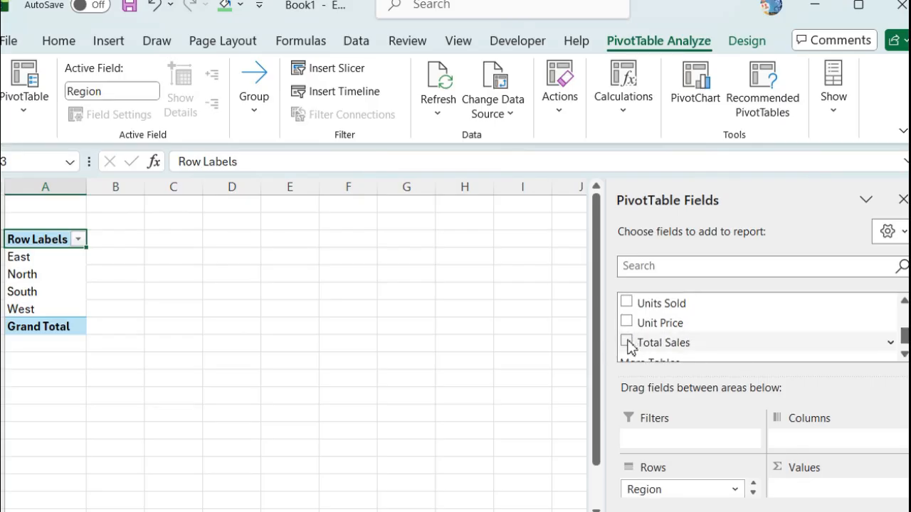
click(626, 342)
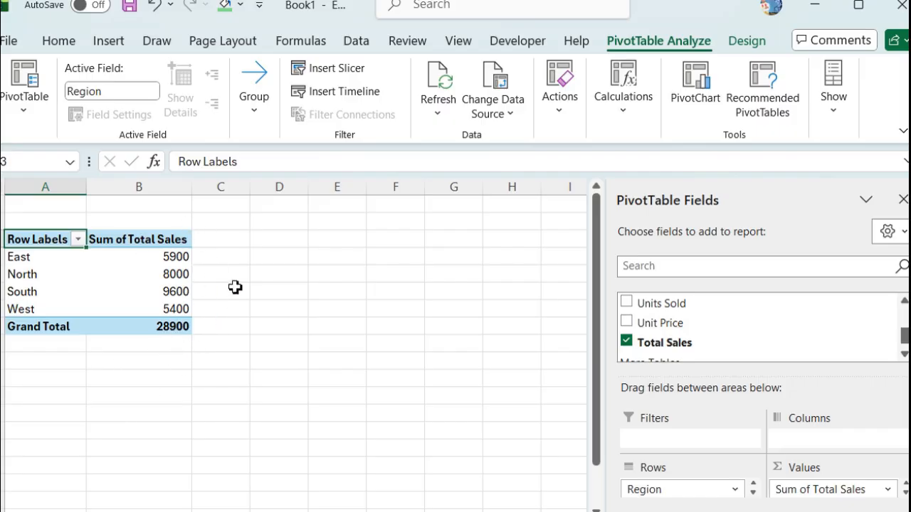
Format the Sum of Total Sales values as Number with 2 decimal places and the 1000 separator
click(163, 260)
click(165, 242)
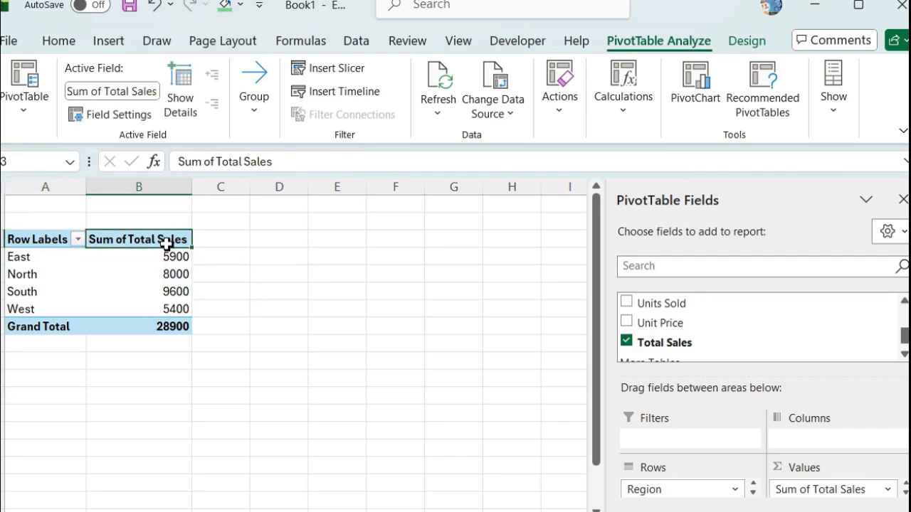
right_click(166, 243)
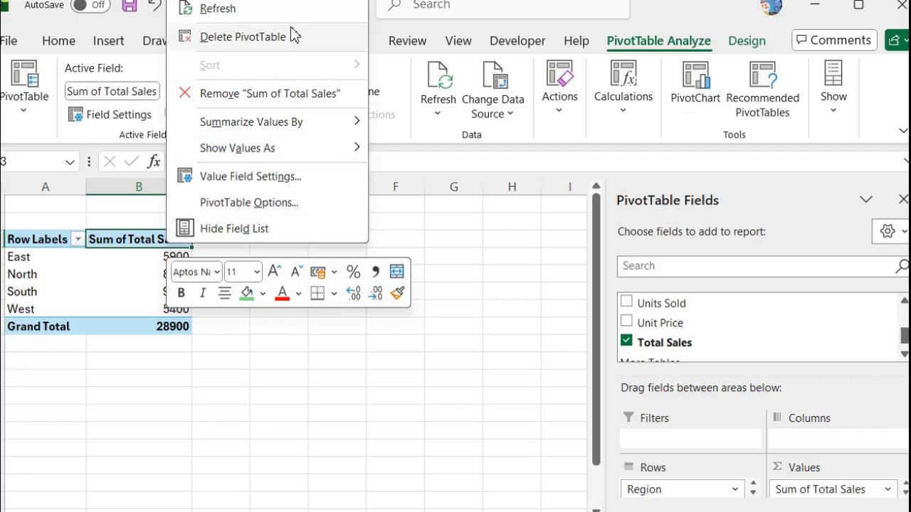
click(231, 0)
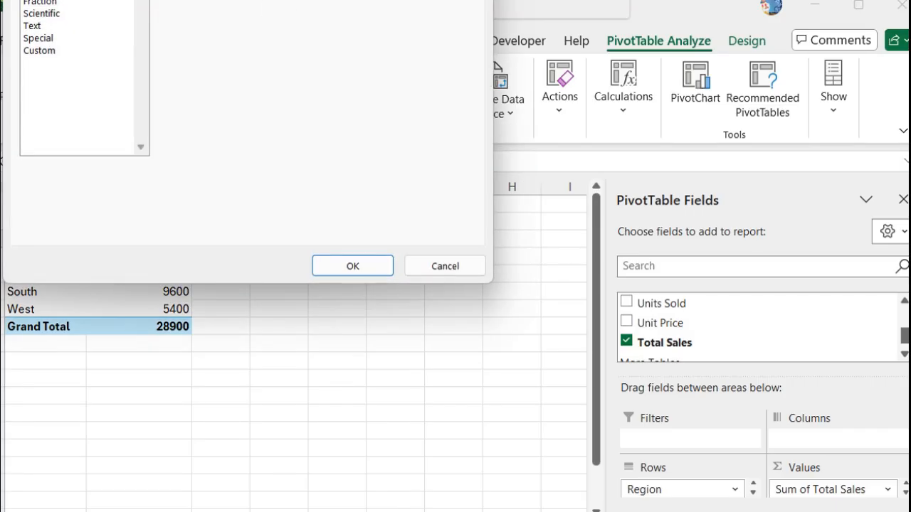
drag(252, 0, 289, 43)
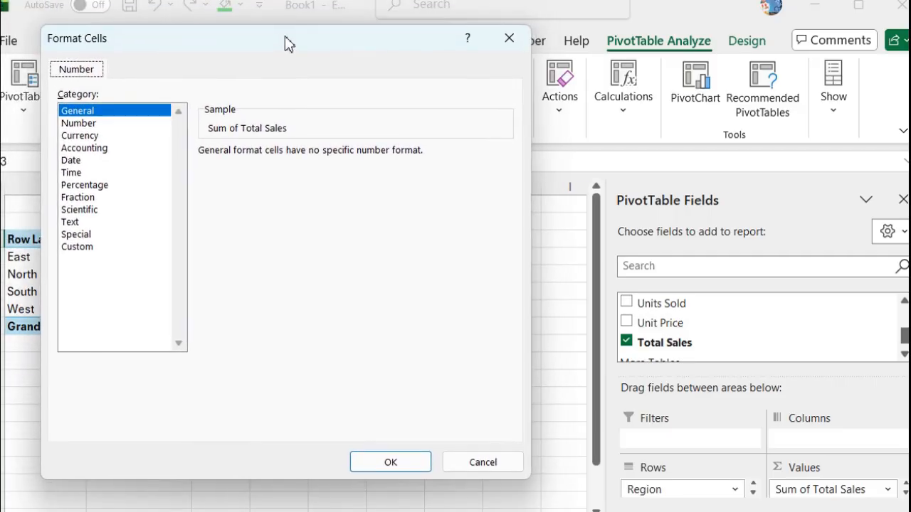
click(97, 124)
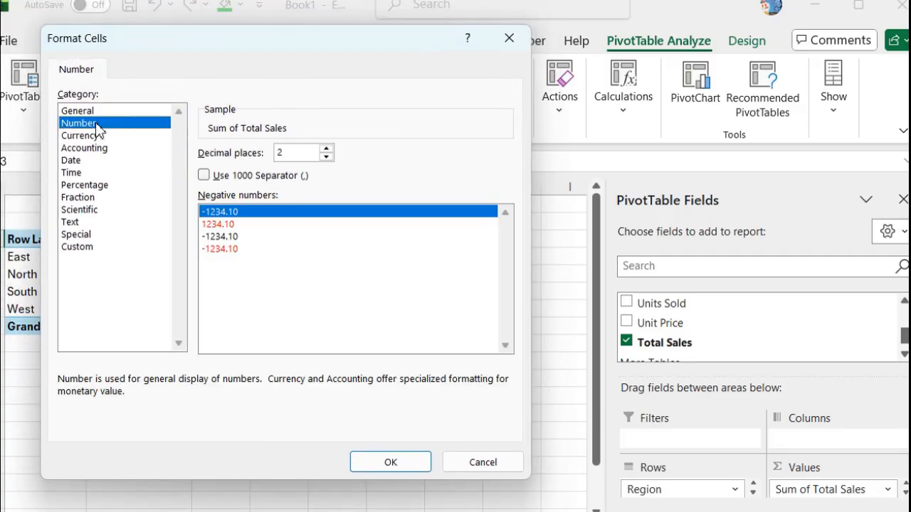
click(326, 157)
click(325, 157)
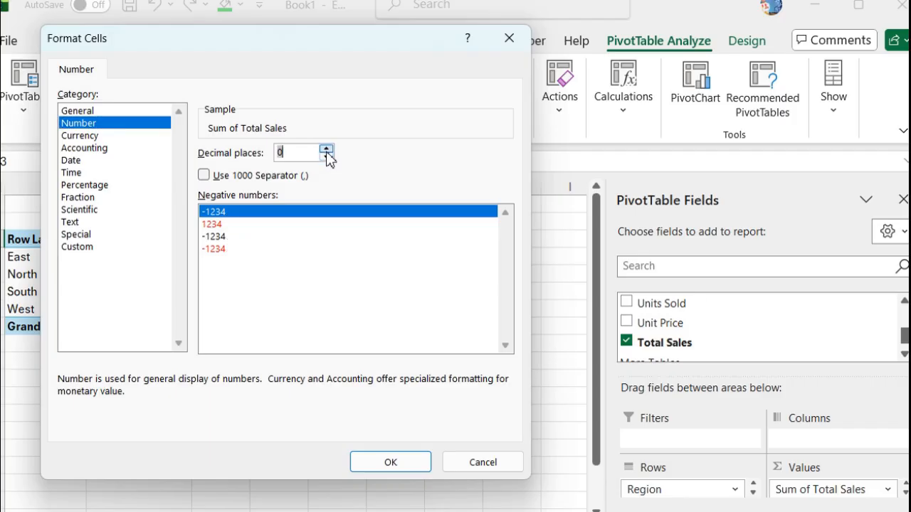
click(326, 149)
click(326, 149)
click(205, 178)
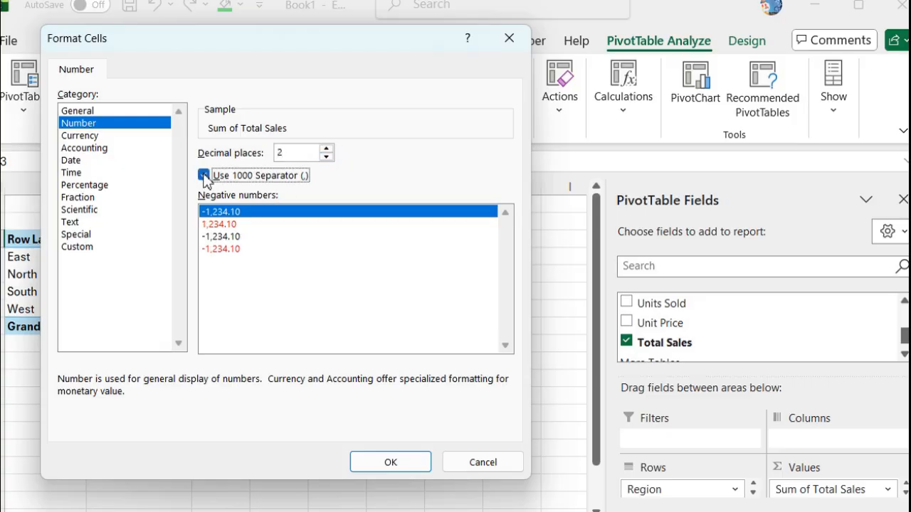
click(405, 466)
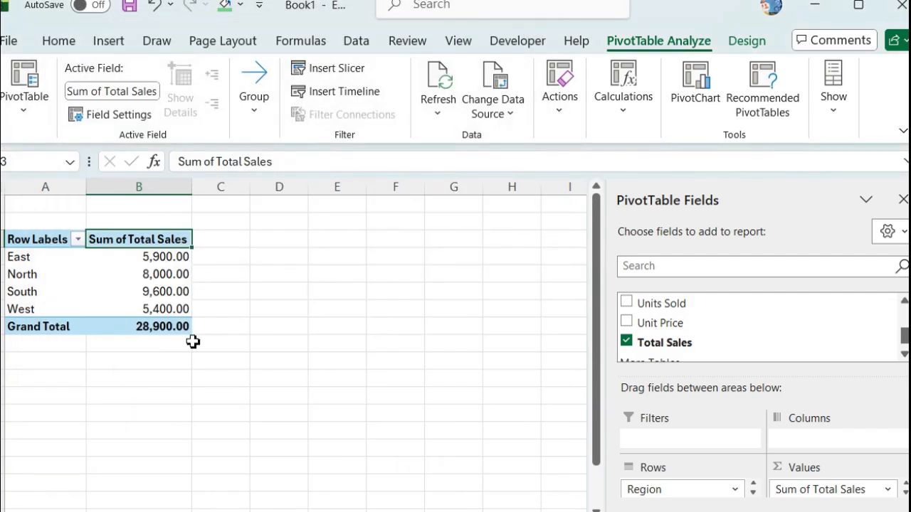
Check the list of required pivot tables on the presentation's Pivot Tables slide and return to the workbook
click(241, 296)
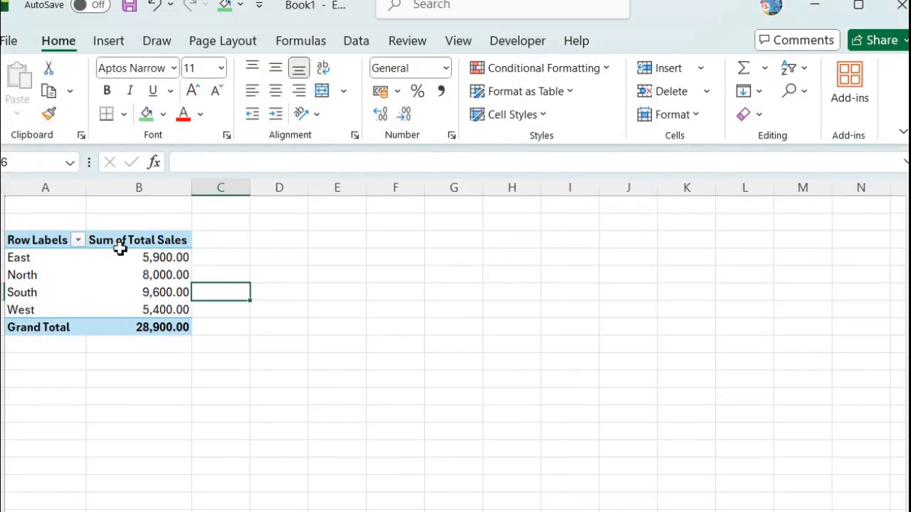
click(118, 246)
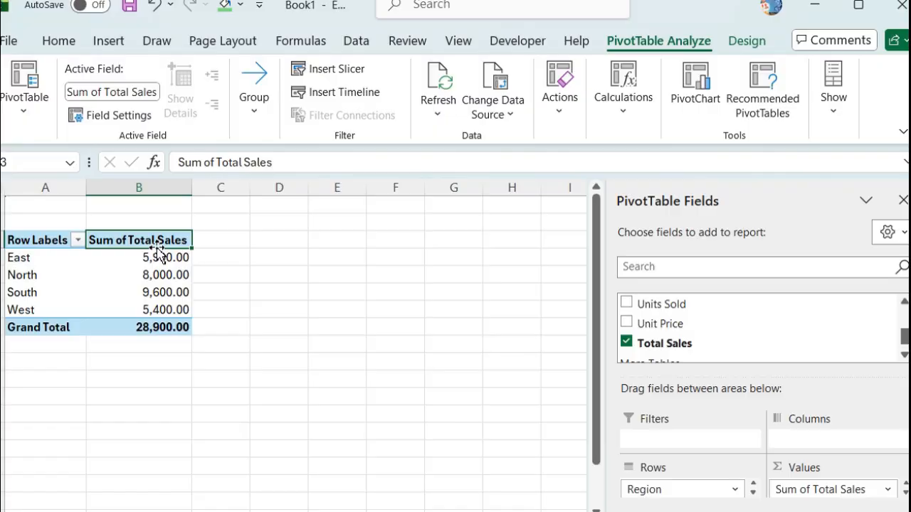
key(alt+Tab)
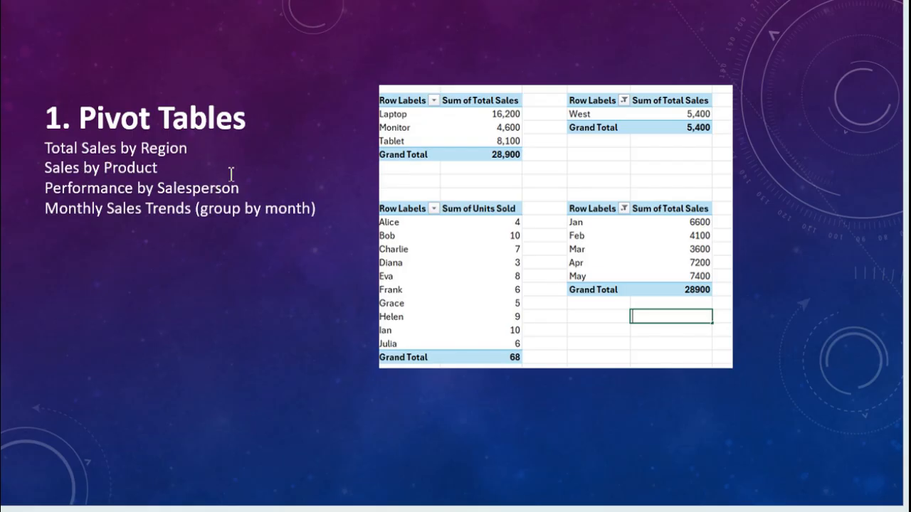
key(alt+Tab)
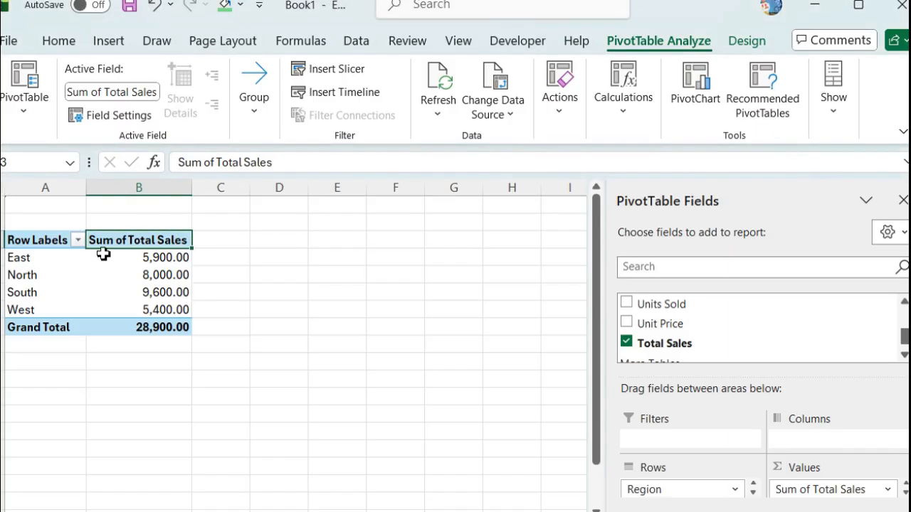
Copy the sales-by-region PivotTable to cell D3 and widen column E to fit its Sum of Total Sales heading
drag(35, 240, 181, 328)
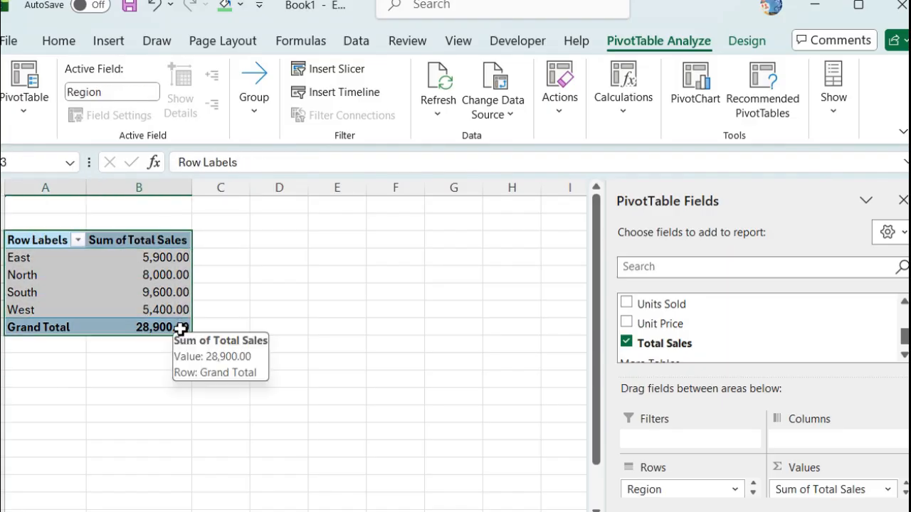
key(ctrl+c)
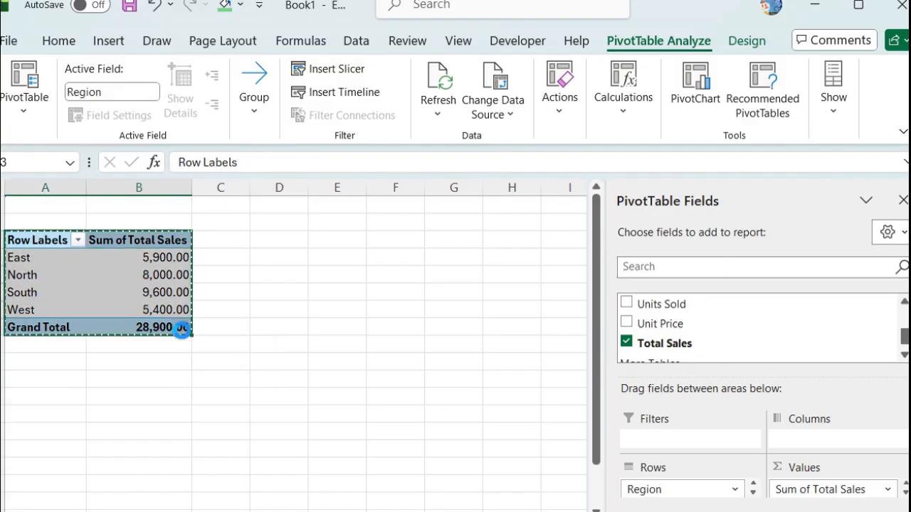
click(256, 241)
key(ctrl+v)
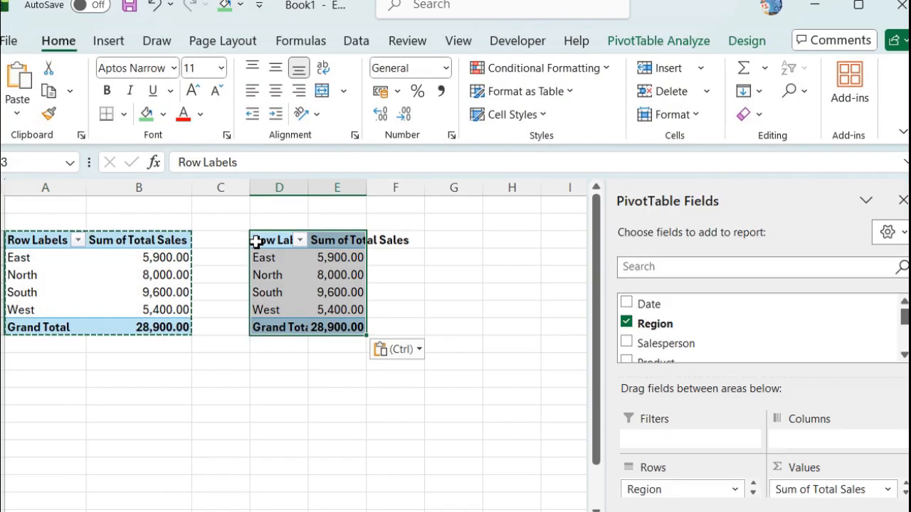
drag(367, 187, 420, 197)
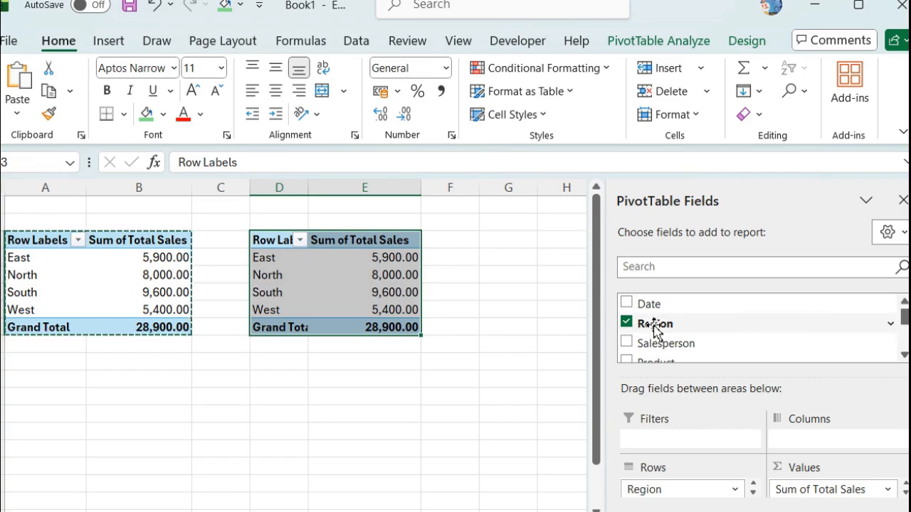
Replace Region with Product as the row field of the PivotTable copy at D3
click(627, 323)
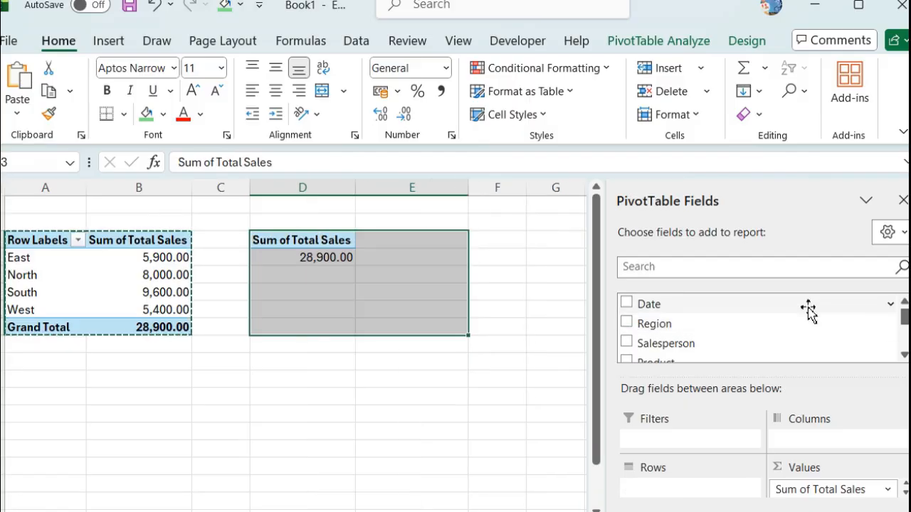
drag(905, 315, 905, 330)
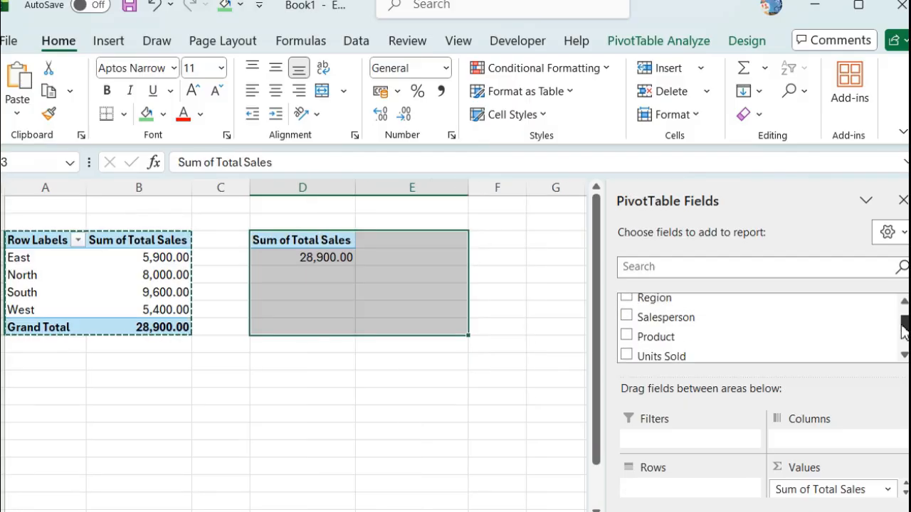
click(626, 335)
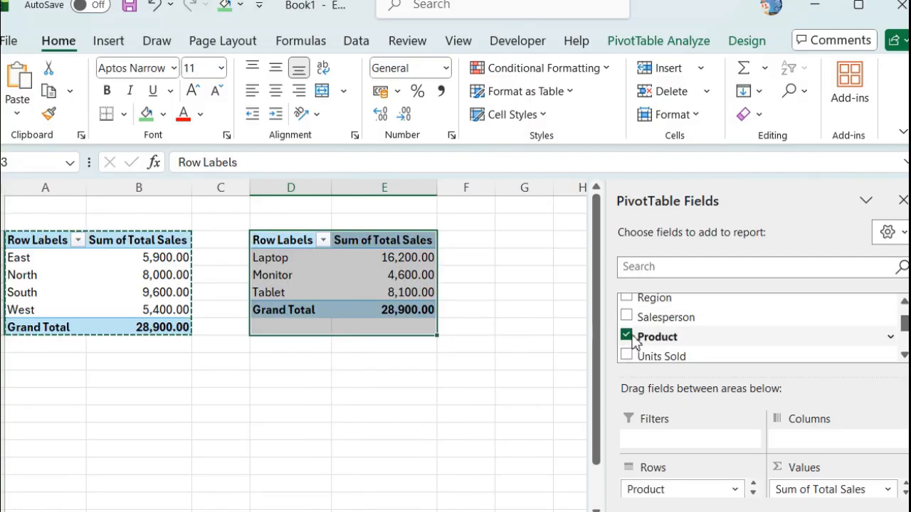
click(402, 430)
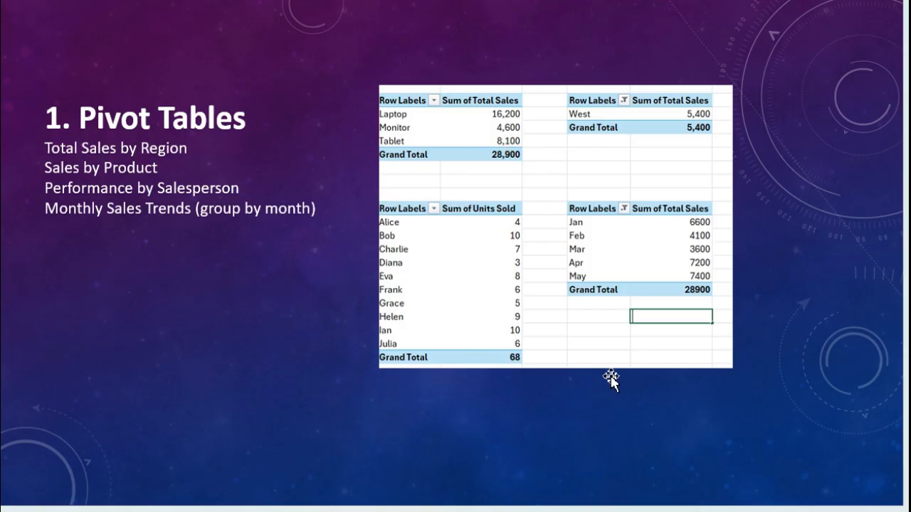
Return to the Excel workbook and copy the sales-by-product PivotTable to cell A11
key(alt+Tab)
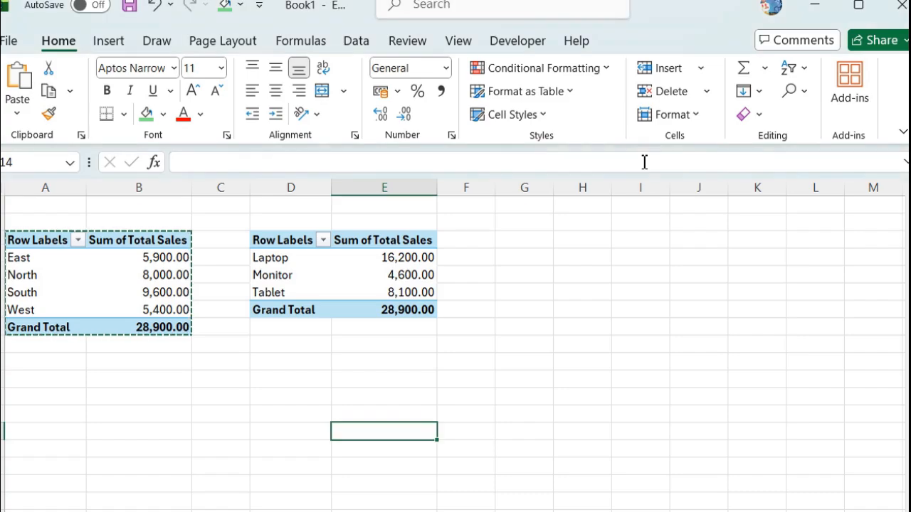
click(321, 396)
click(289, 244)
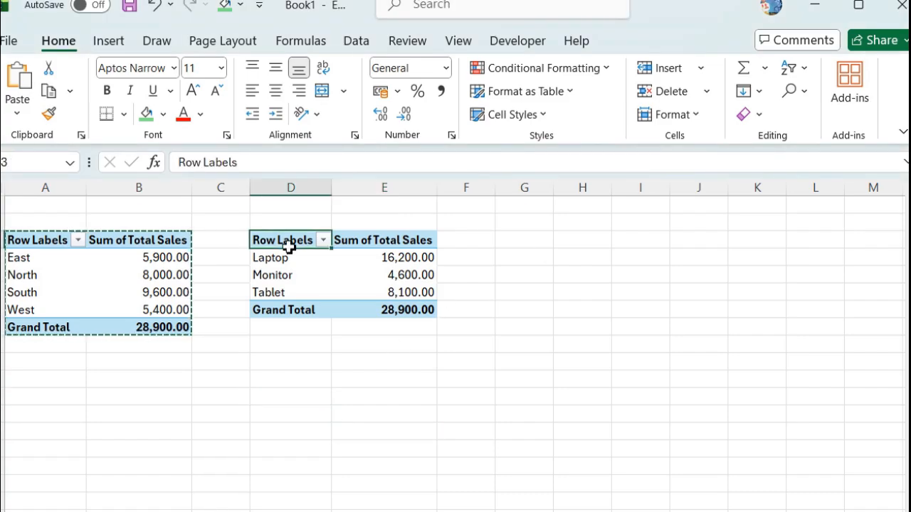
mouse_move(269, 235)
mouse_down()
mouse_move(340, 240)
mouse_move(405, 277)
mouse_move(413, 315)
mouse_up()
key(ctrl+c)
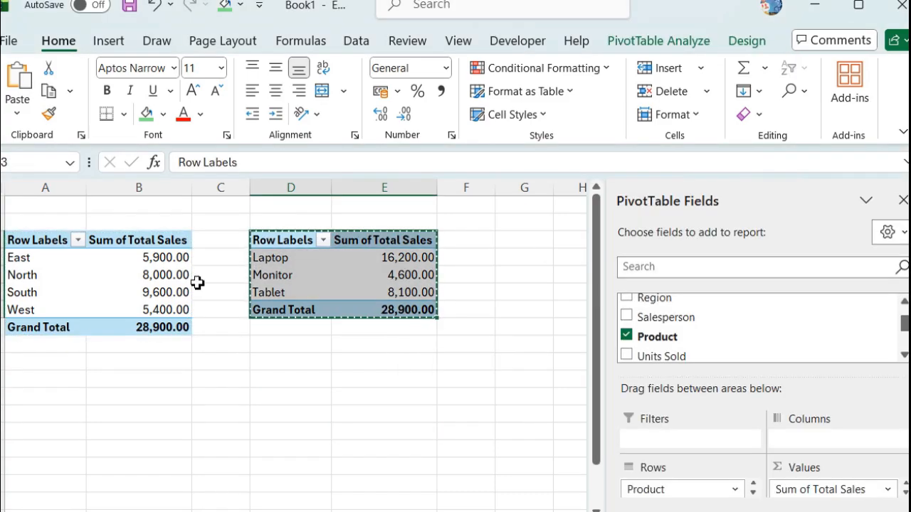
click(25, 378)
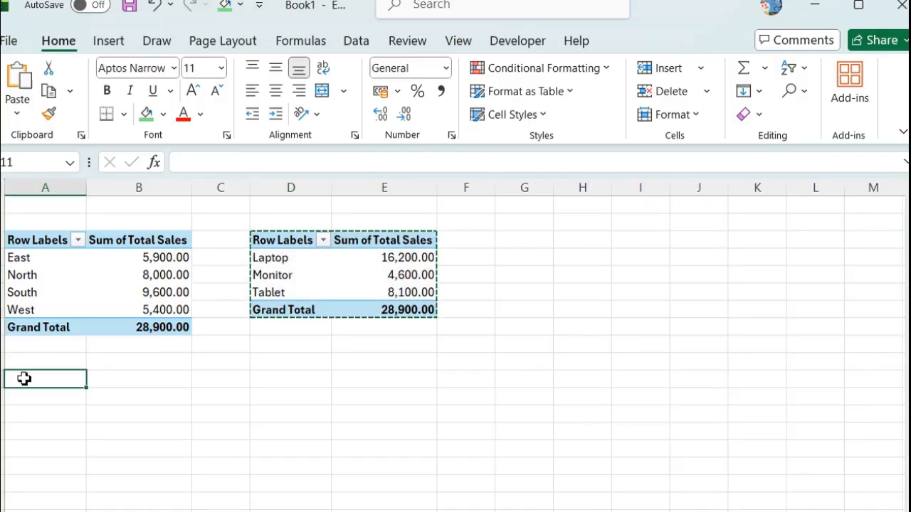
key(ctrl+v)
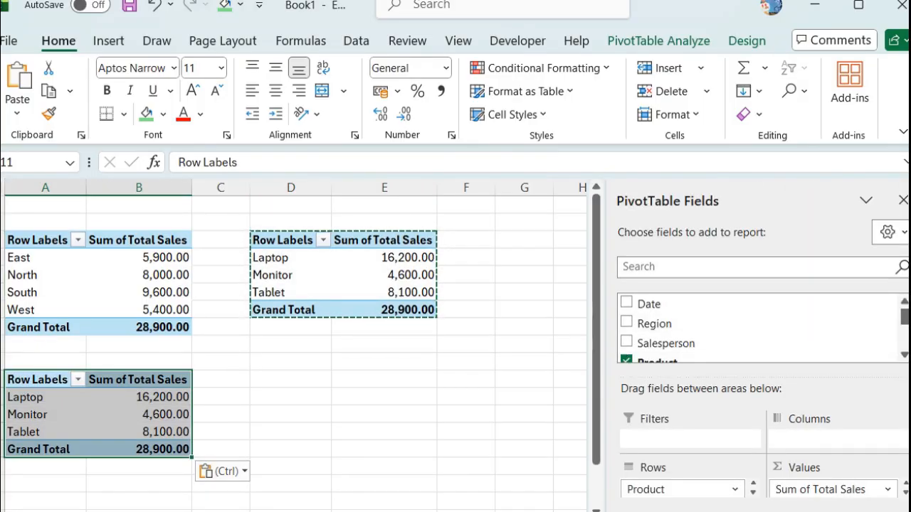
Replace Product with Salesperson as the row field of the PivotTable copy at A11
scroll(906, 324, down, 1)
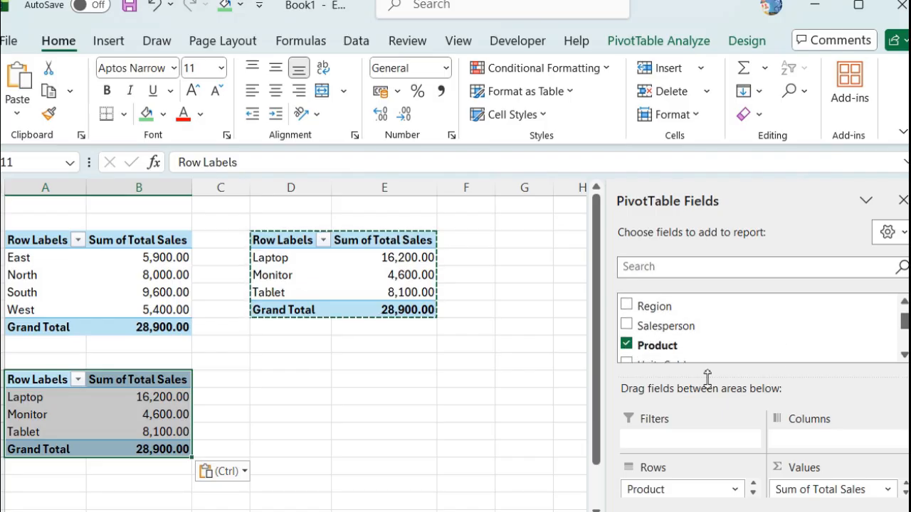
click(626, 344)
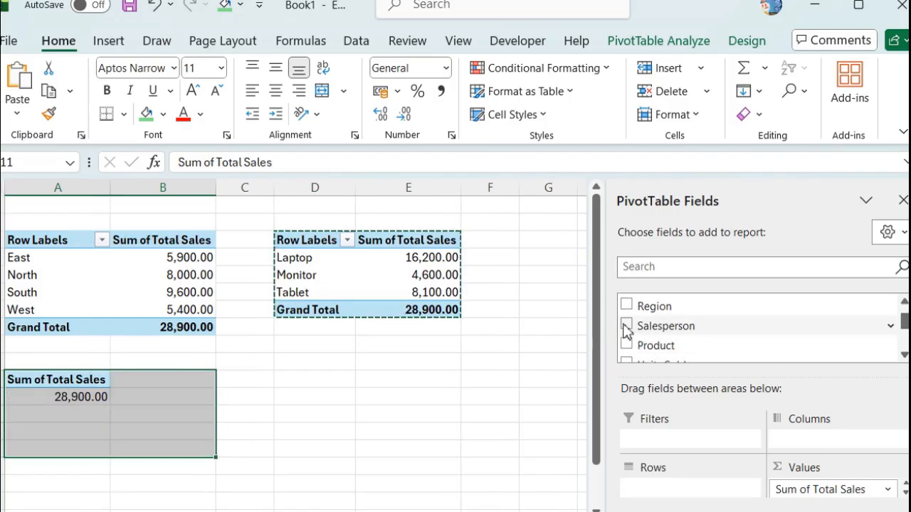
click(625, 325)
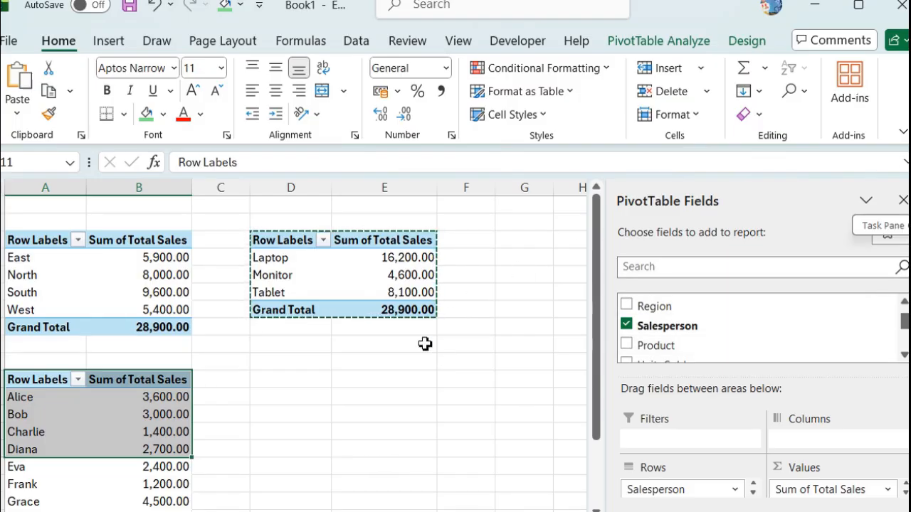
Examine the salesperson PivotTable's rows down to its Grand Total
click(221, 447)
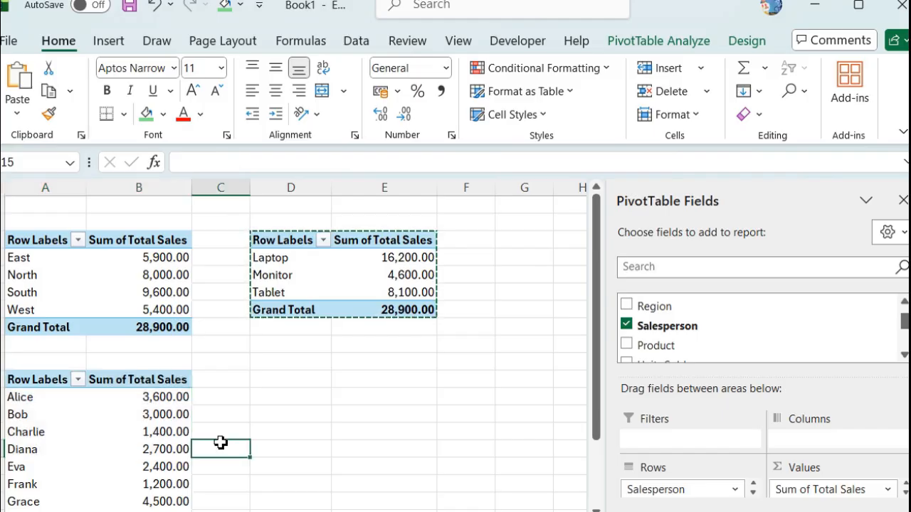
key(Down)
key(Down)
key(Down)
key(Down)
key(Down)
key(Down)
key(Down)
key(Down)
key(Down)
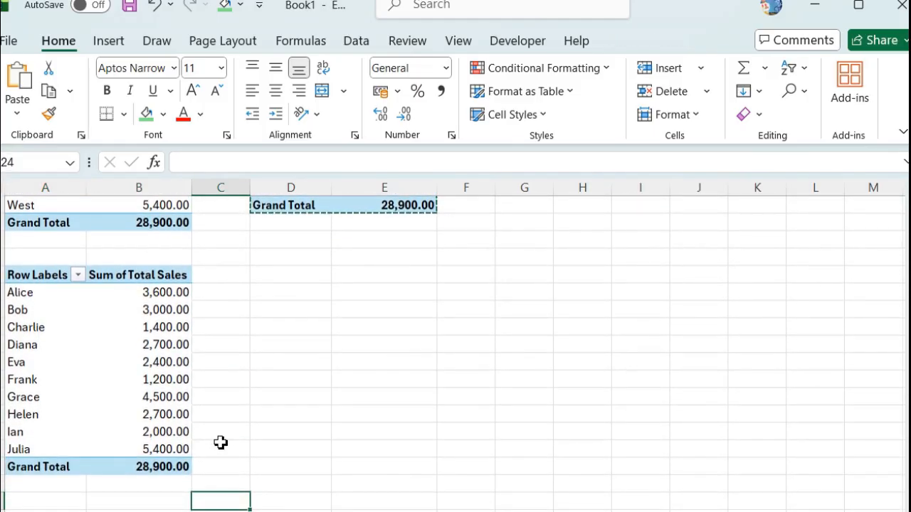
key(Up)
key(Up)
key(Up)
key(Up)
key(Up)
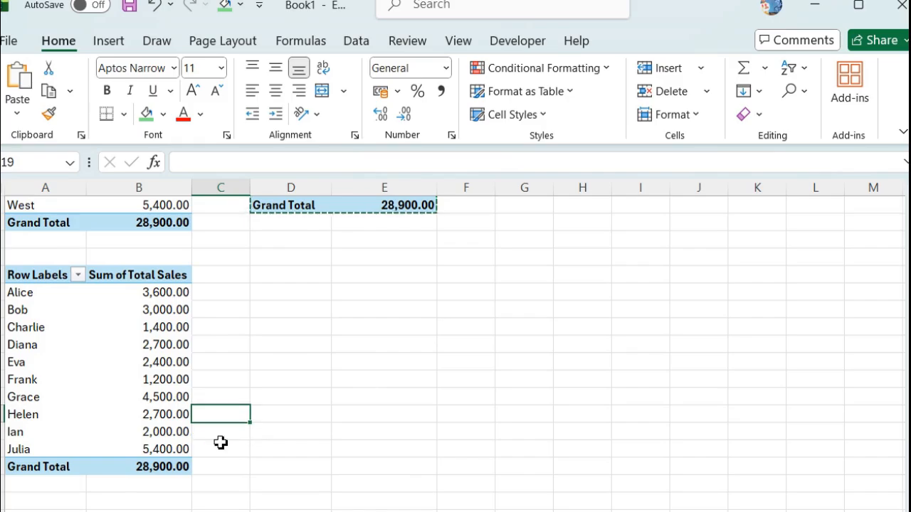
key(Up)
key(Up)
key(Up)
key(Up)
key(Up)
key(Up)
key(Up)
key(Up)
key(Up)
key(Up)
key(Up)
key(Up)
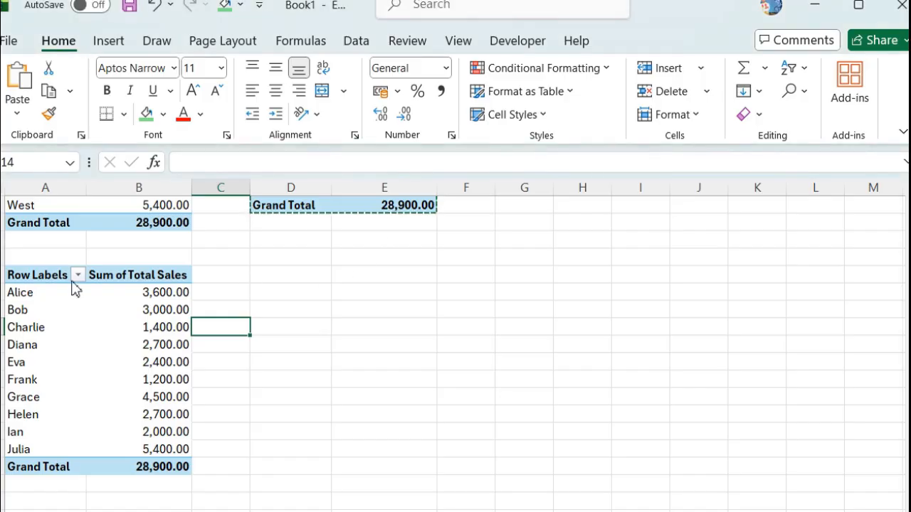
Copy the entire salesperson PivotTable, including its Grand Total row, to cell D11
drag(27, 282, 184, 470)
key(ctrl+c)
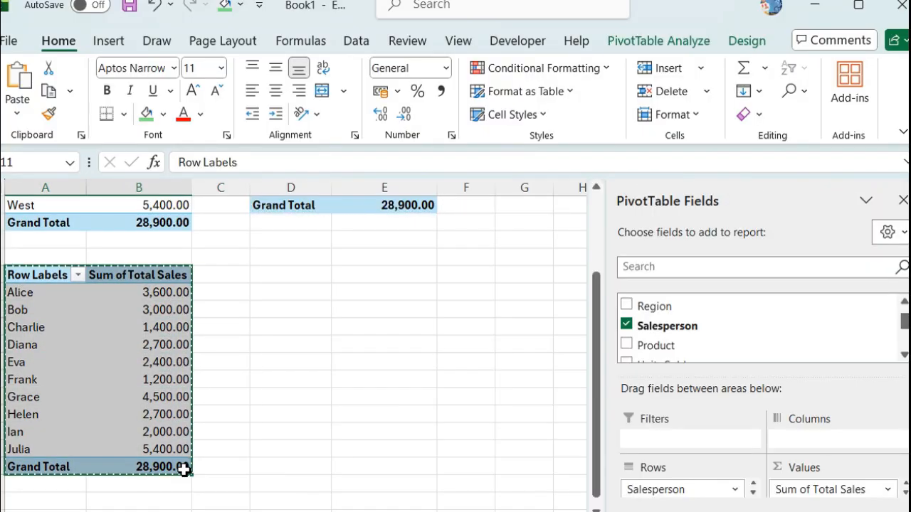
click(252, 271)
key(ctrl+v)
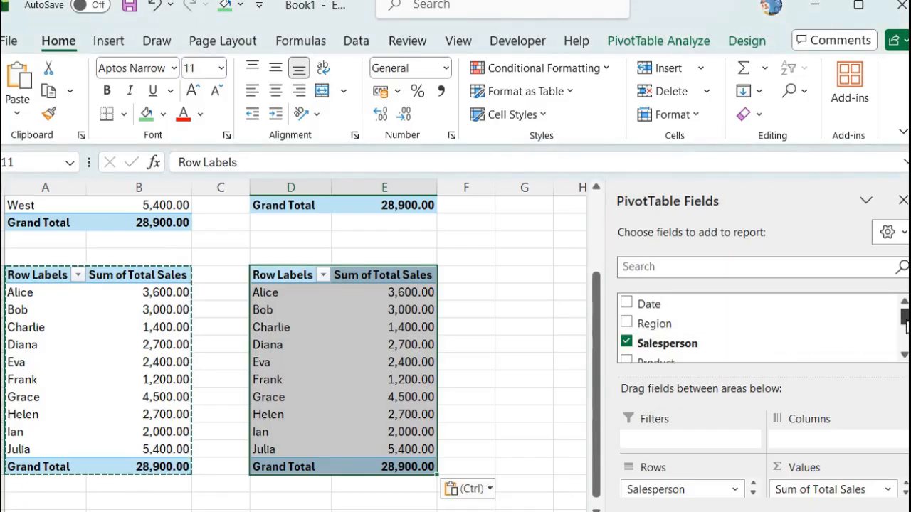
Replace Salesperson with Date as the row field of the PivotTable copy at D11
click(626, 342)
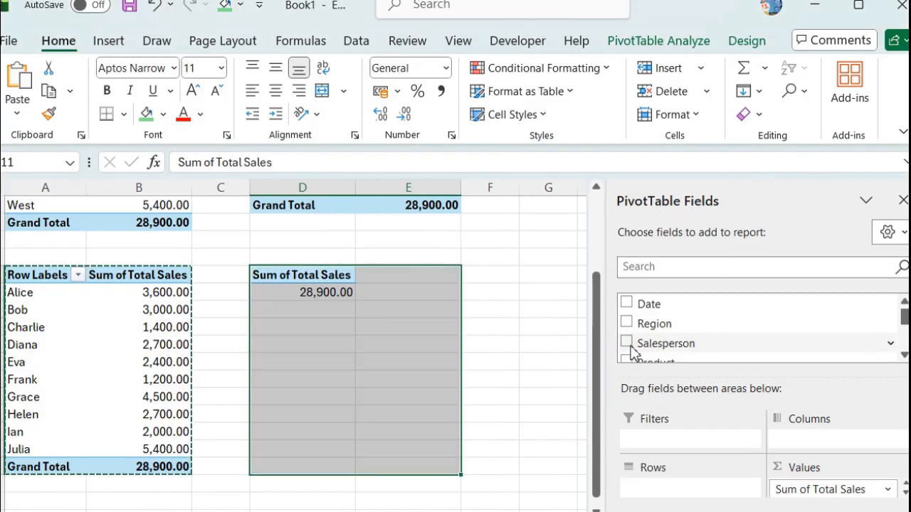
click(626, 304)
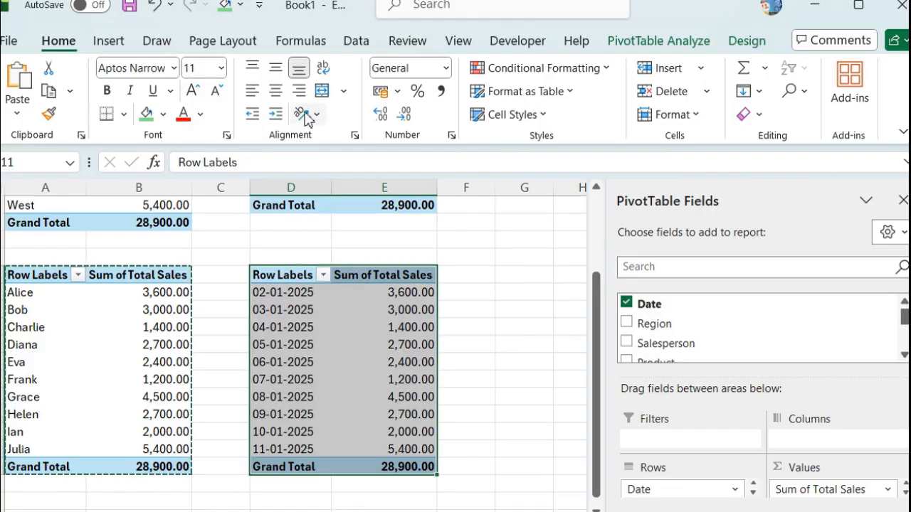
click(573, 429)
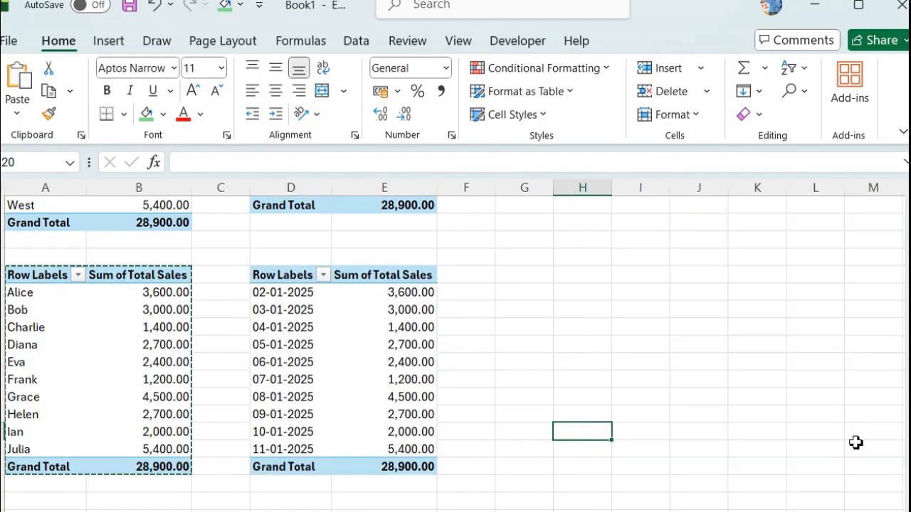
click(303, 427)
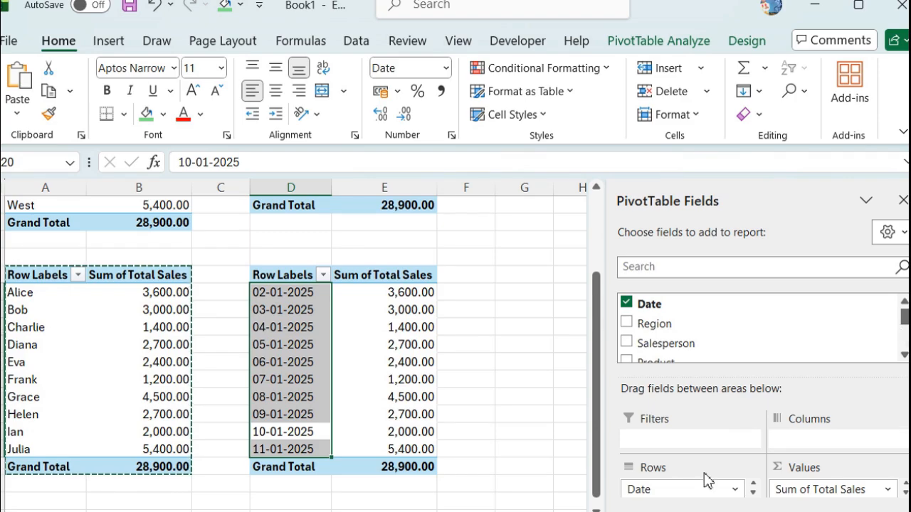
drag(594, 388, 740, 487)
drag(345, 297, 527, 377)
drag(590, 335, 592, 284)
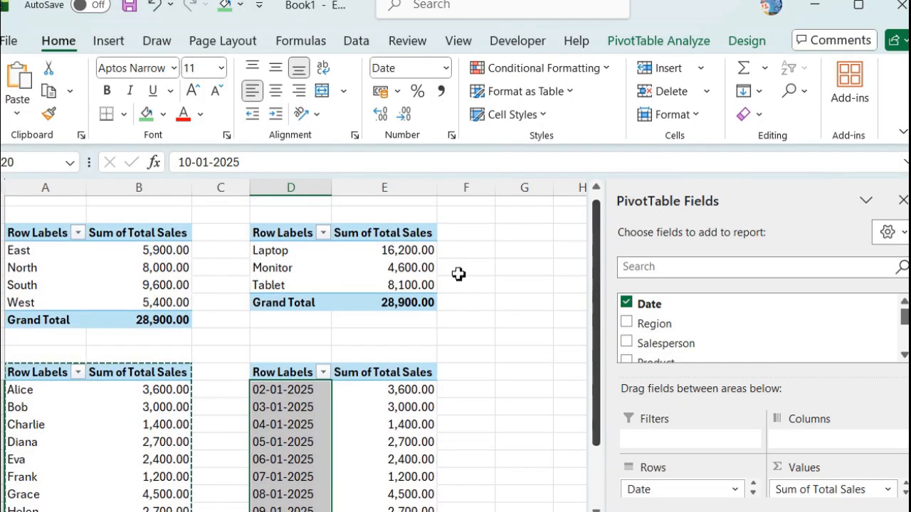
click(517, 323)
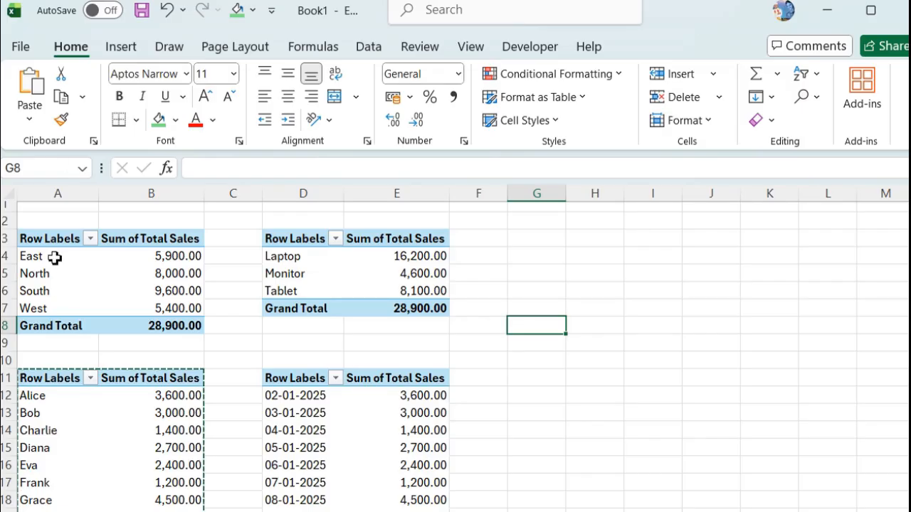
Insert a Clustered Column PivotChart based on the sales-by-region PivotTable at A3
drag(40, 239, 164, 291)
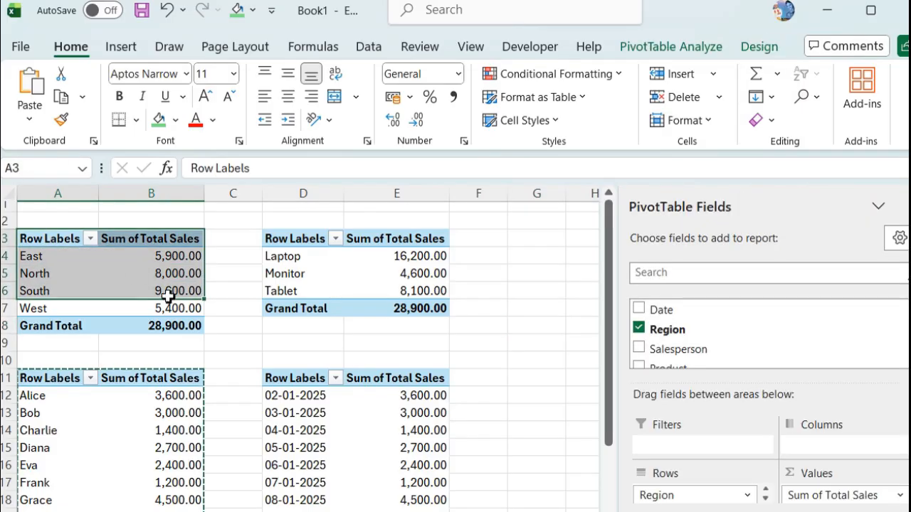
click(126, 250)
click(122, 238)
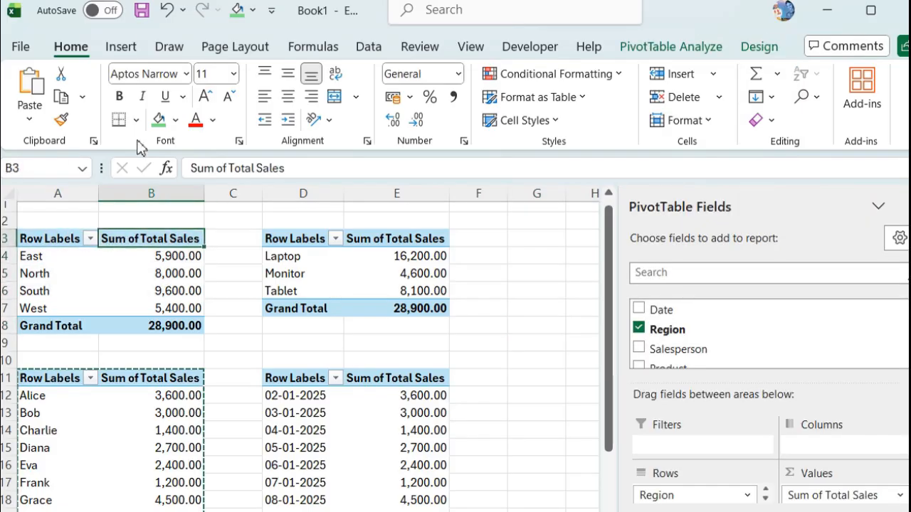
click(121, 47)
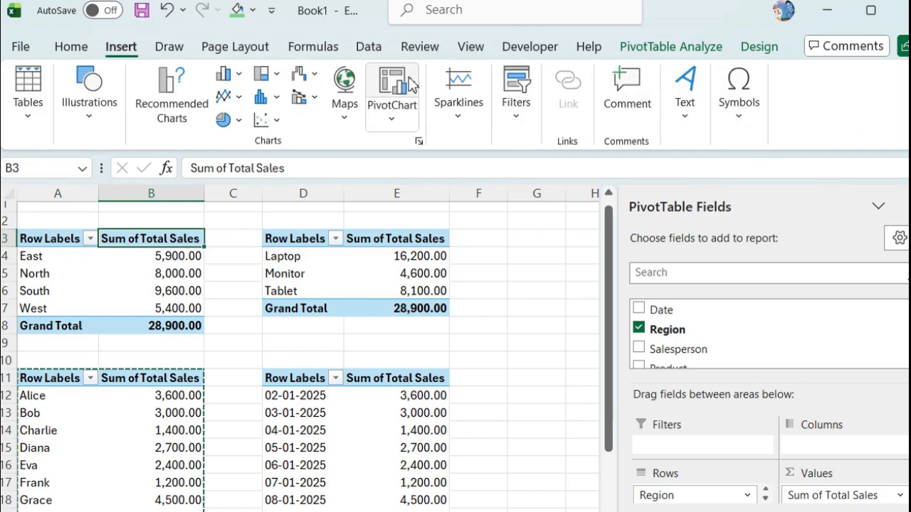
click(391, 125)
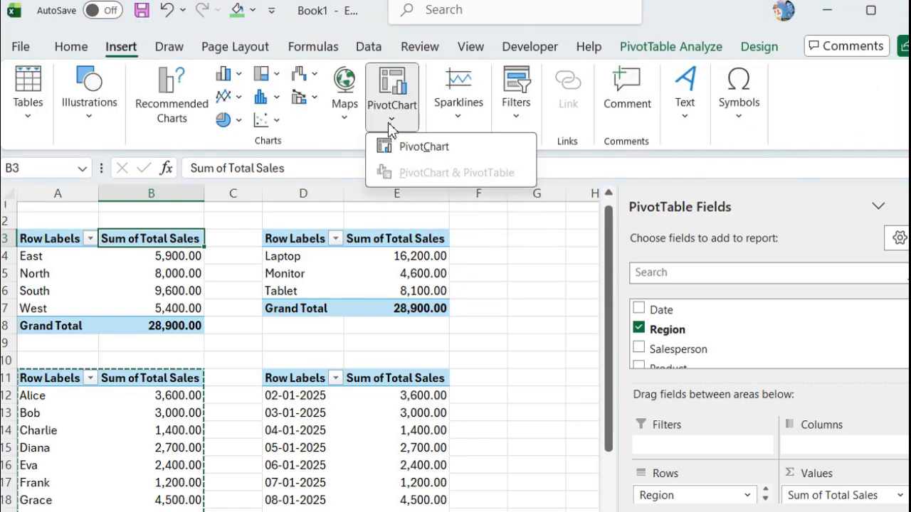
click(521, 316)
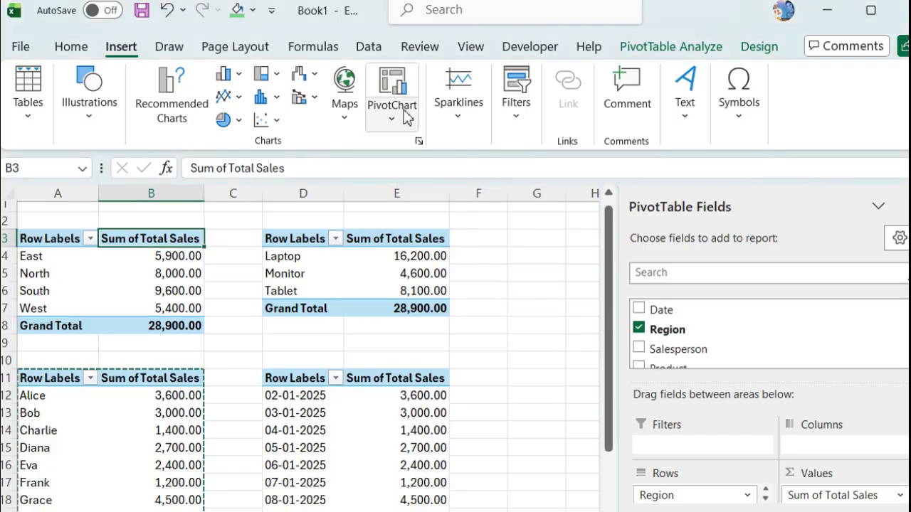
click(137, 255)
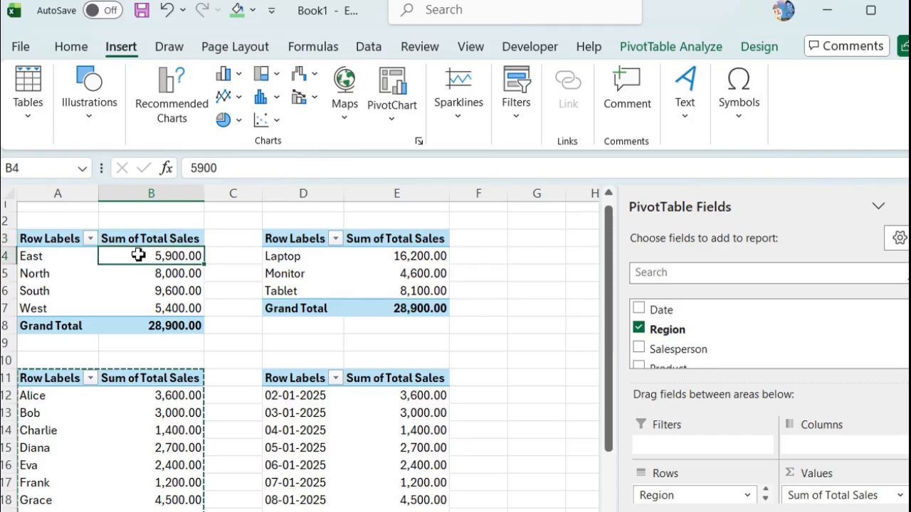
click(399, 109)
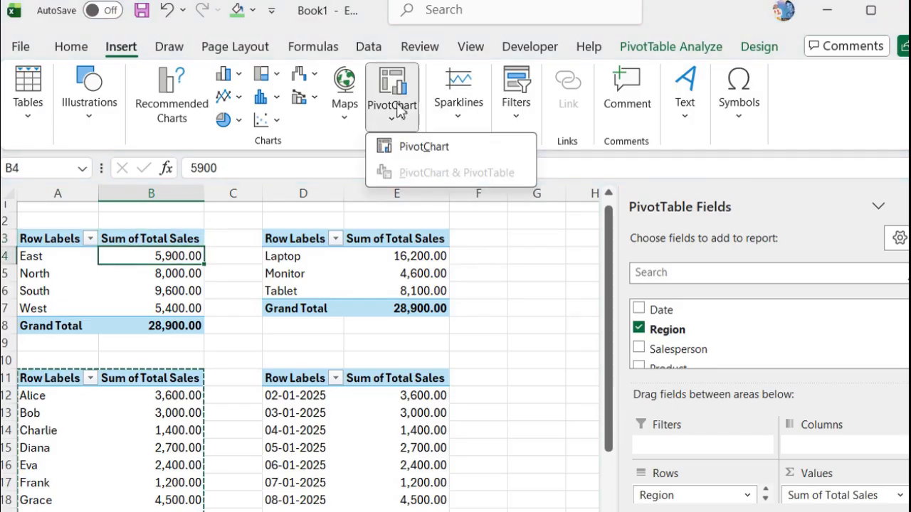
click(457, 155)
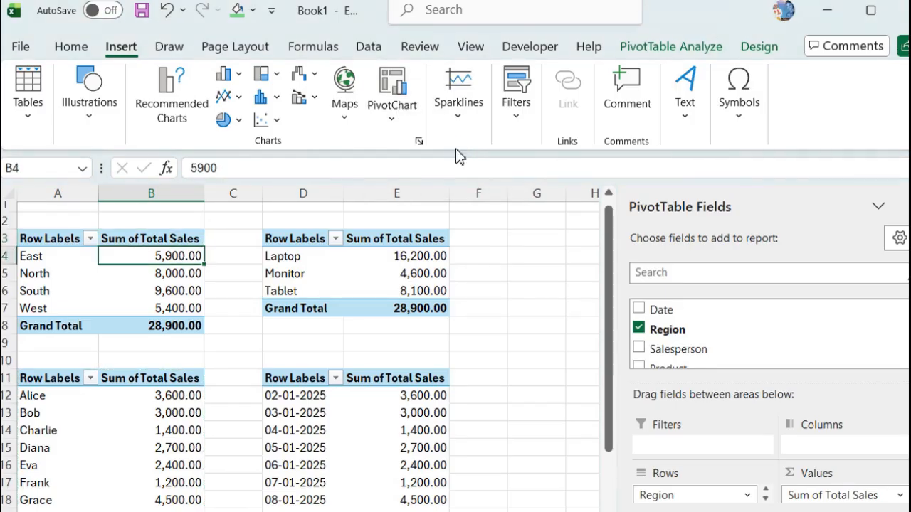
mouse_move(425, 251)
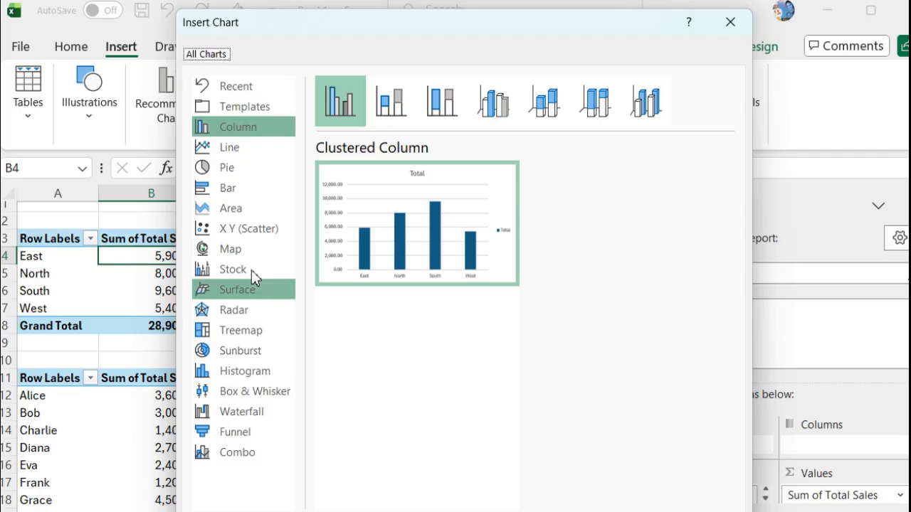
mouse_move(406, 196)
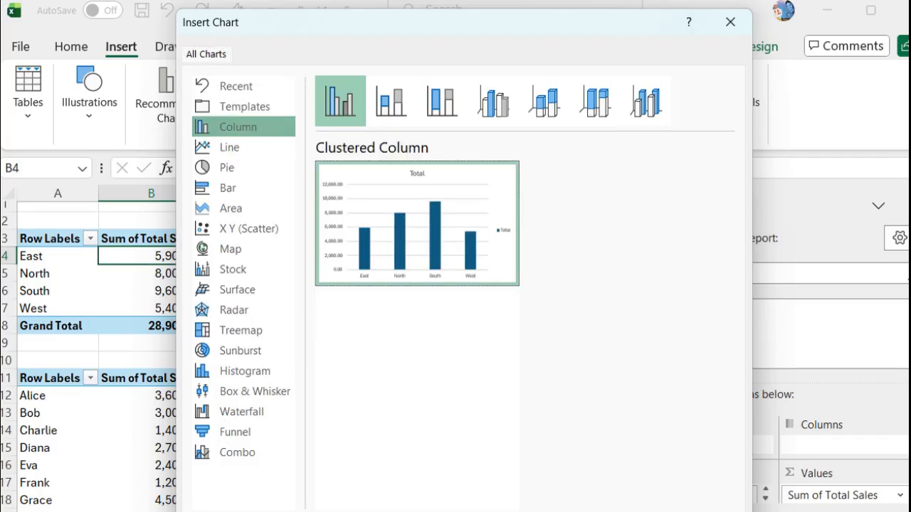
key(Return)
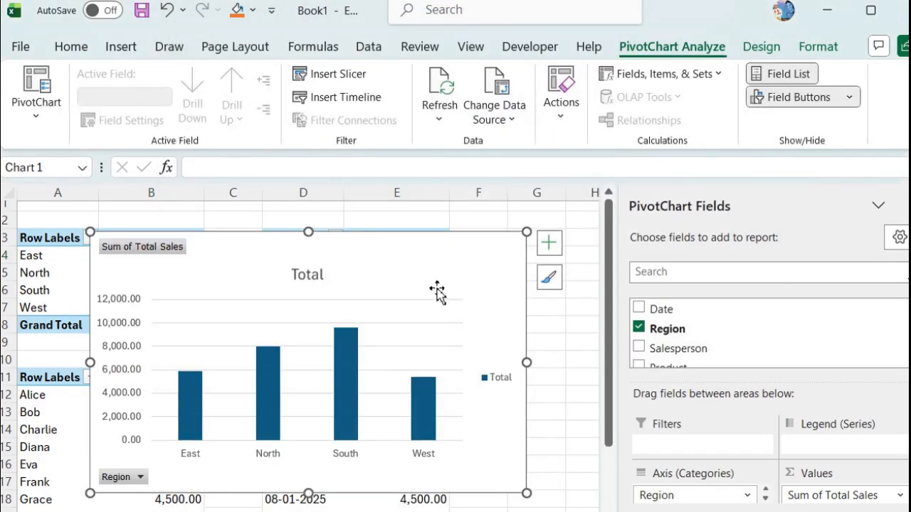
Cut the region column chart from Sheet2 and paste it at cell B3 of a new worksheet
key(Delete)
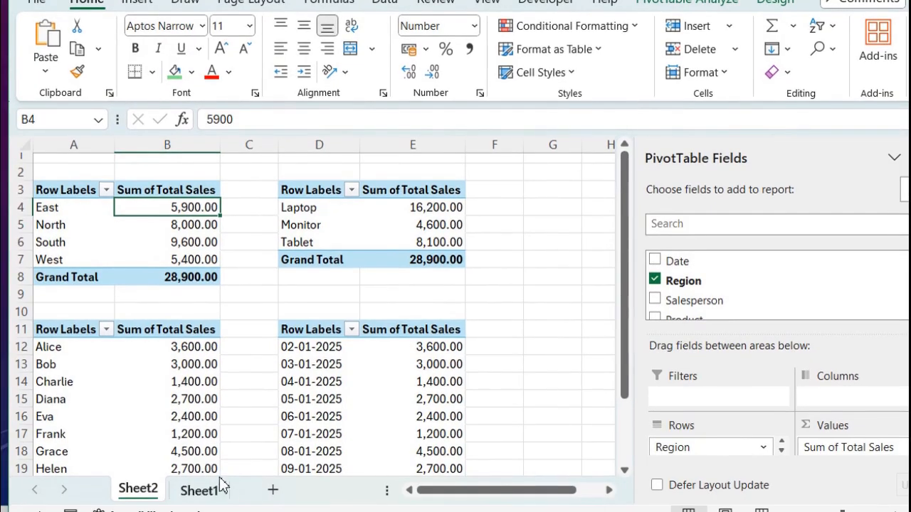
click(200, 492)
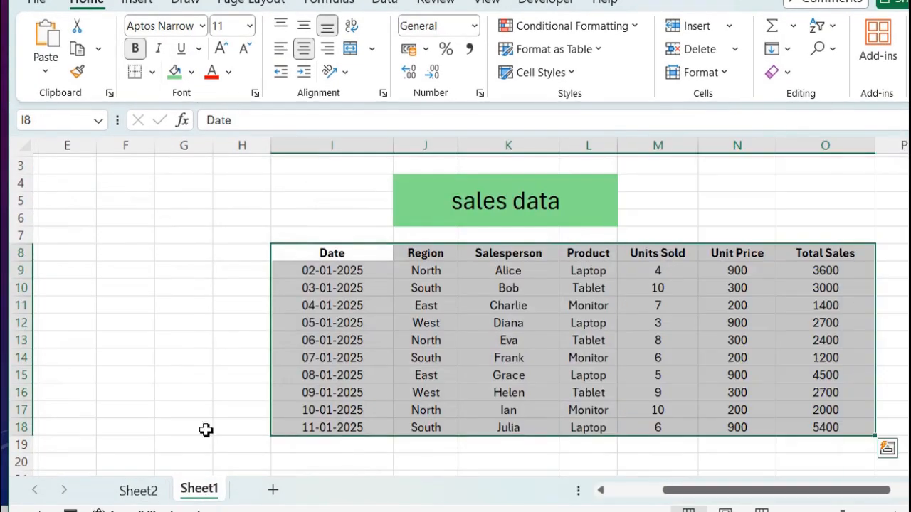
click(272, 490)
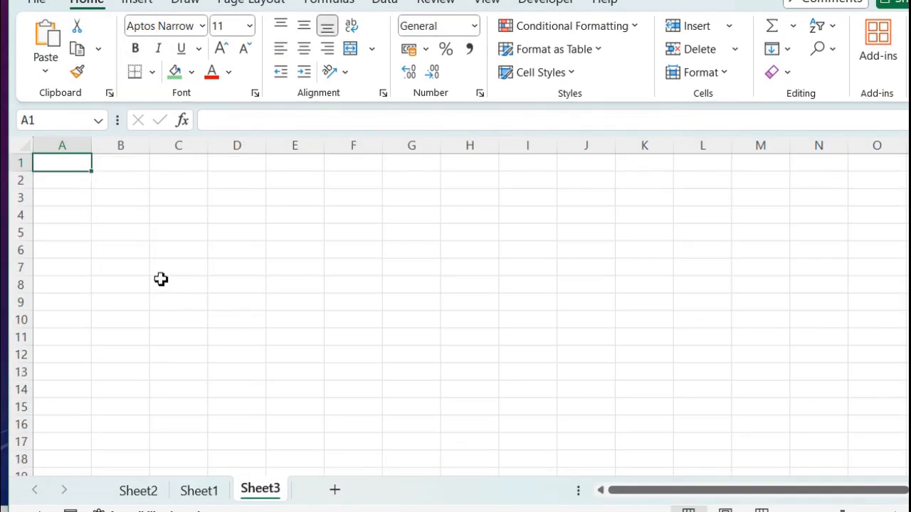
click(121, 203)
key(ctrl+v)
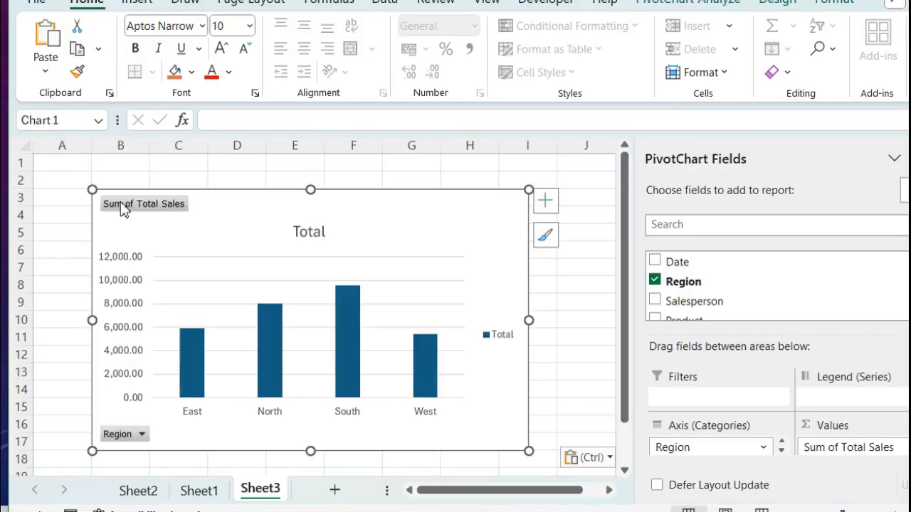
Narrow the region column chart to about five columns wide and move it to the upper-left corner of Sheet3, at cell A1
click(562, 388)
drag(562, 388, 536, 372)
click(561, 339)
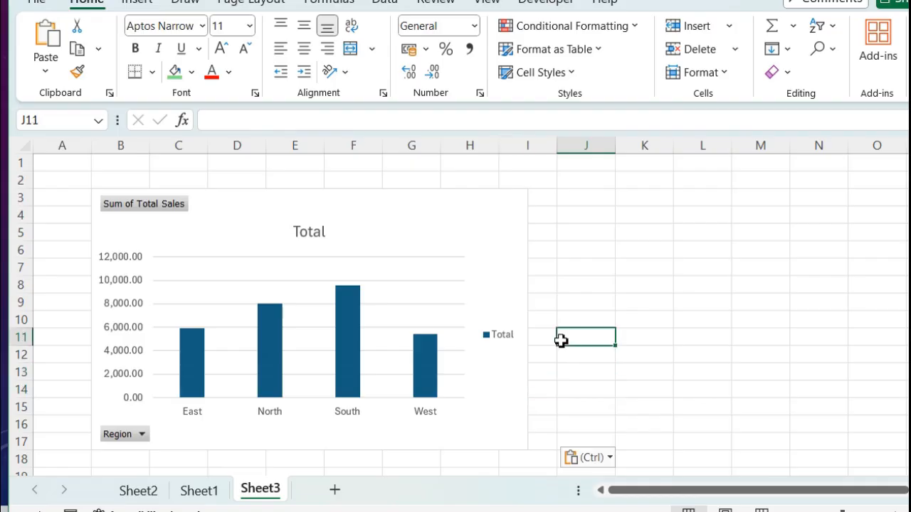
click(444, 318)
mouse_move(444, 318)
mouse_down()
mouse_move(540, 323)
mouse_move(396, 320)
mouse_up()
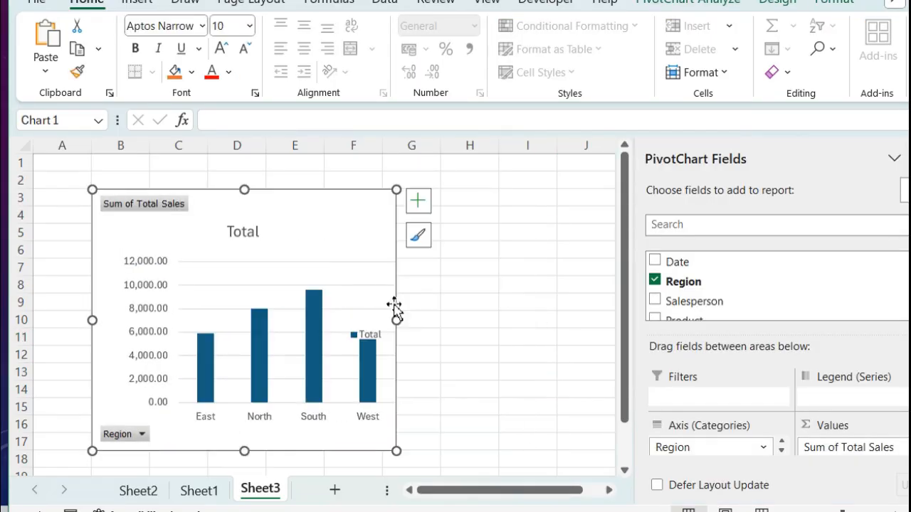
drag(96, 228, 48, 202)
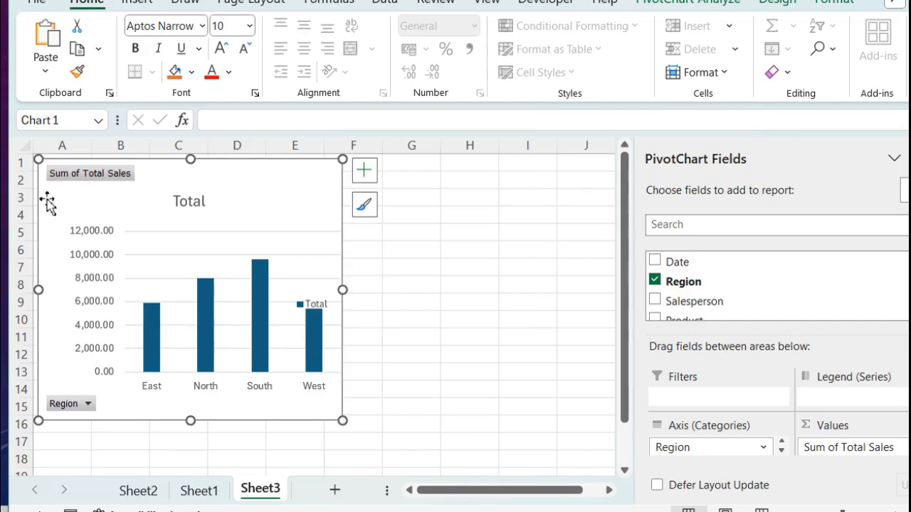
Insert a Line PivotChart based on the sales-by-product PivotTable at D3 on Sheet2
click(138, 491)
click(316, 192)
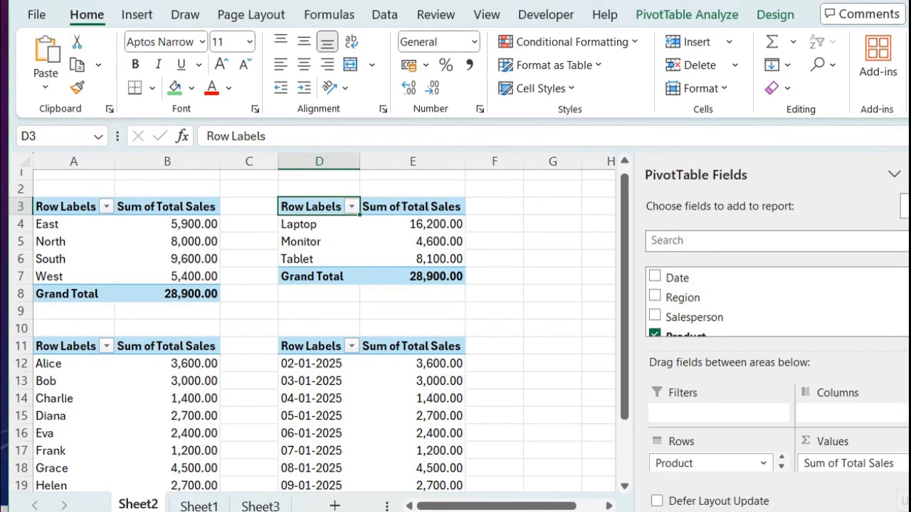
click(143, 18)
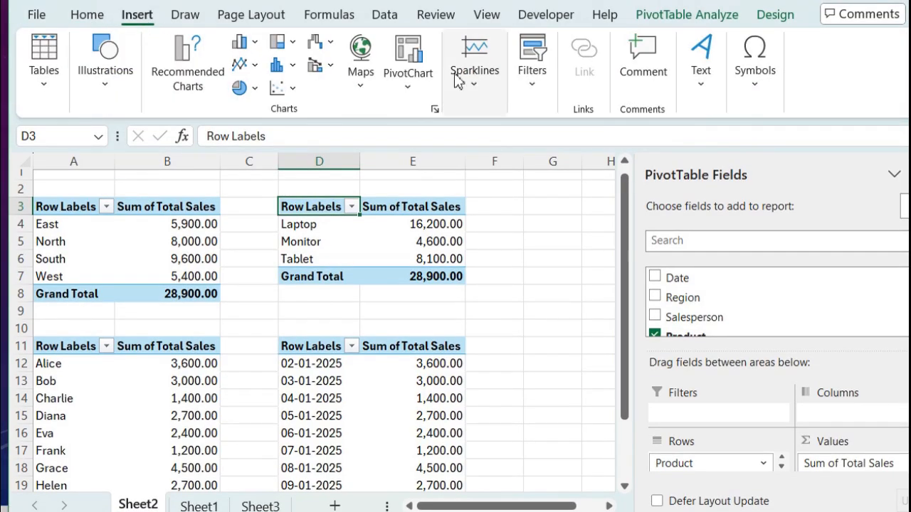
click(410, 80)
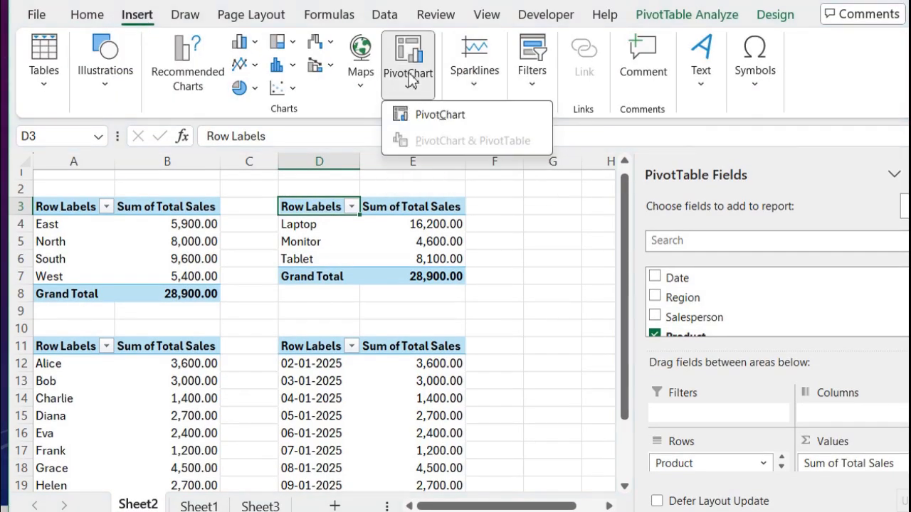
click(420, 114)
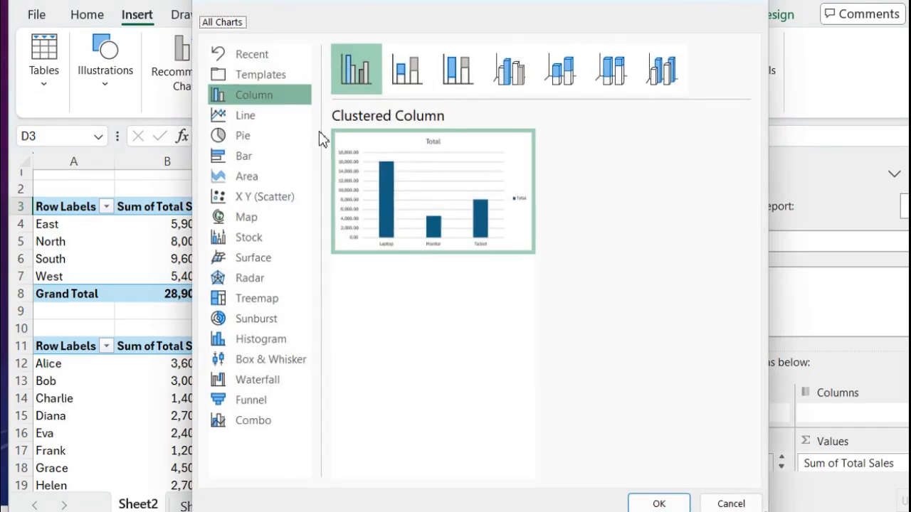
click(256, 119)
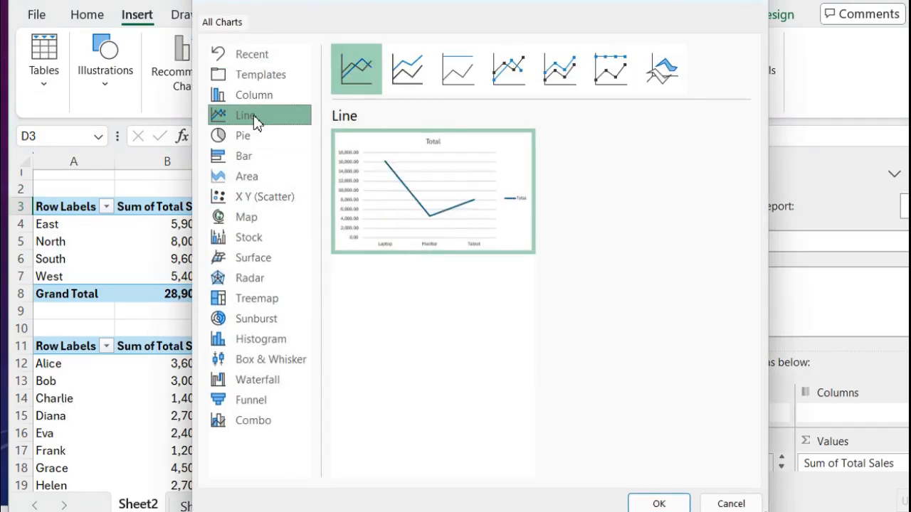
mouse_move(458, 235)
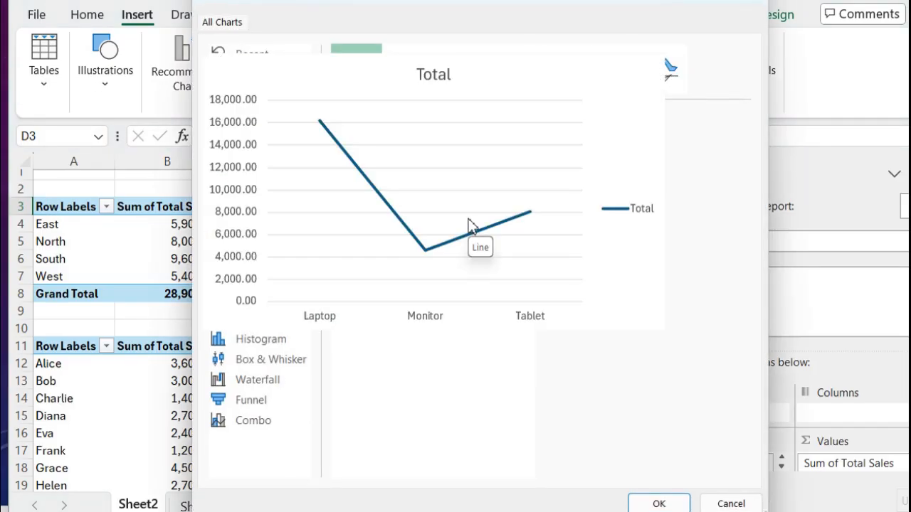
click(674, 503)
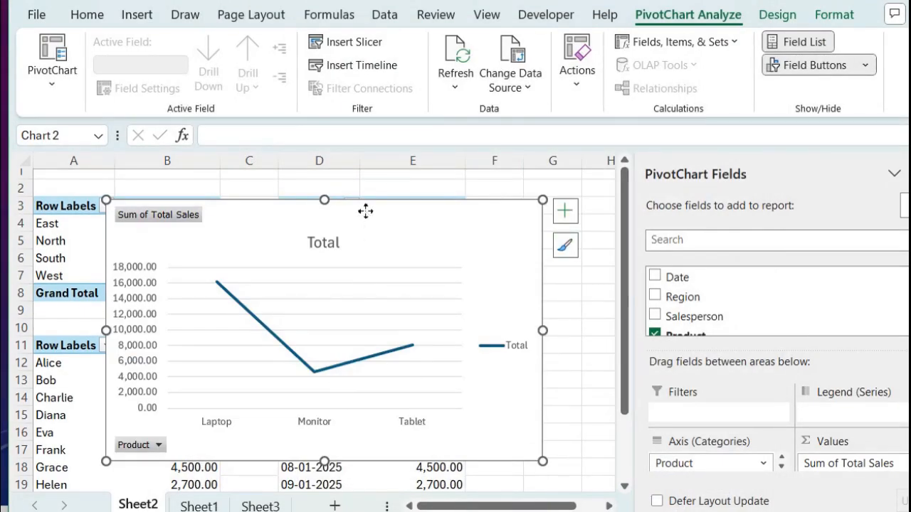
Move the product line chart from Sheet2 to Sheet3, placing it beside the region chart at column G
key(Delete)
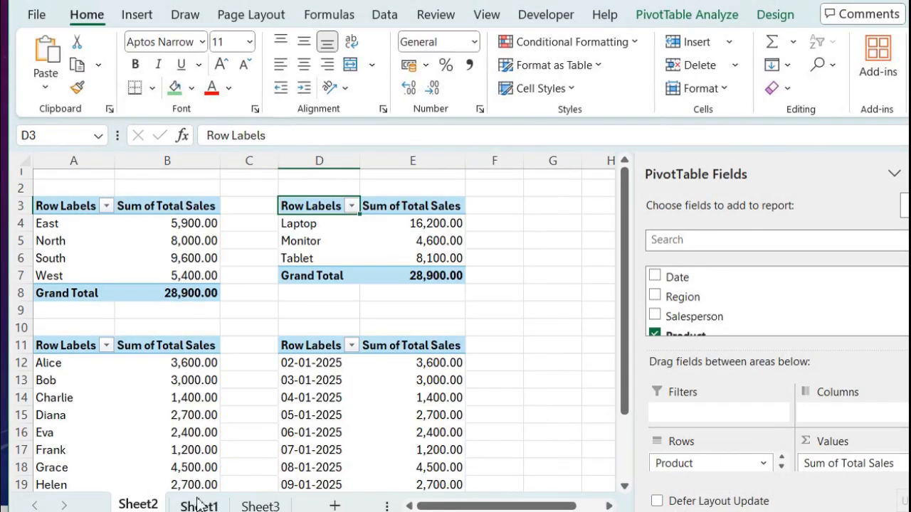
click(260, 505)
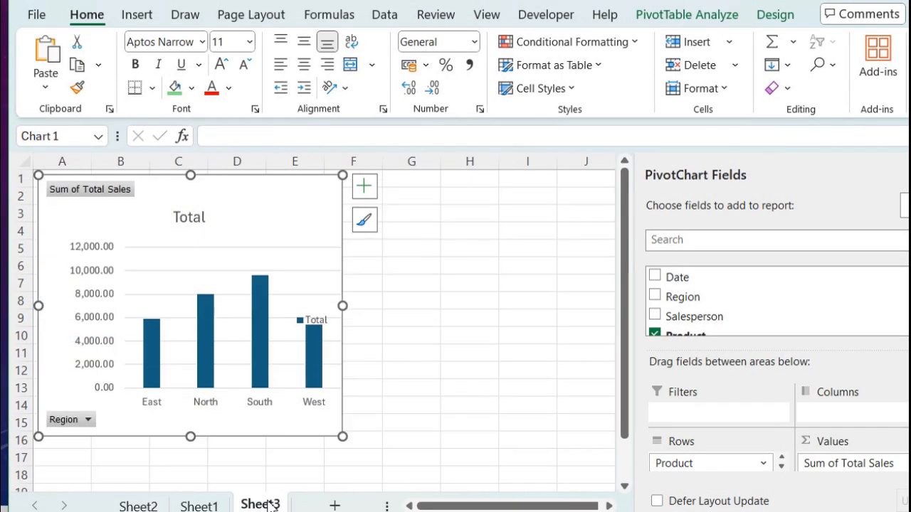
click(388, 187)
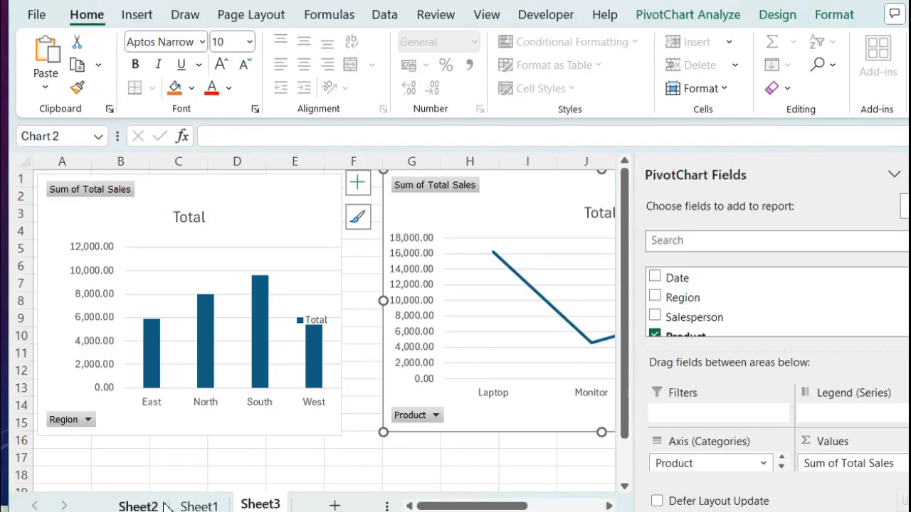
Insert a Pie PivotChart based on the salesperson PivotTable at A11 on Sheet2
click(138, 506)
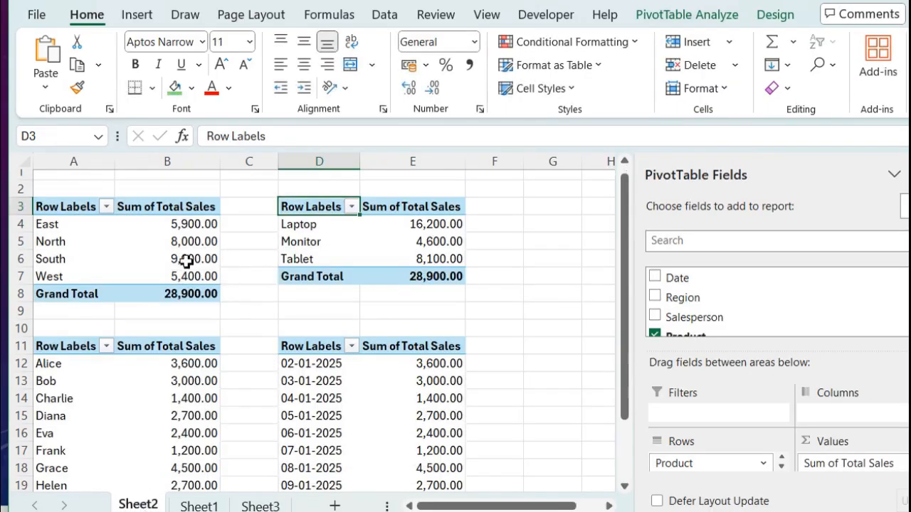
click(55, 350)
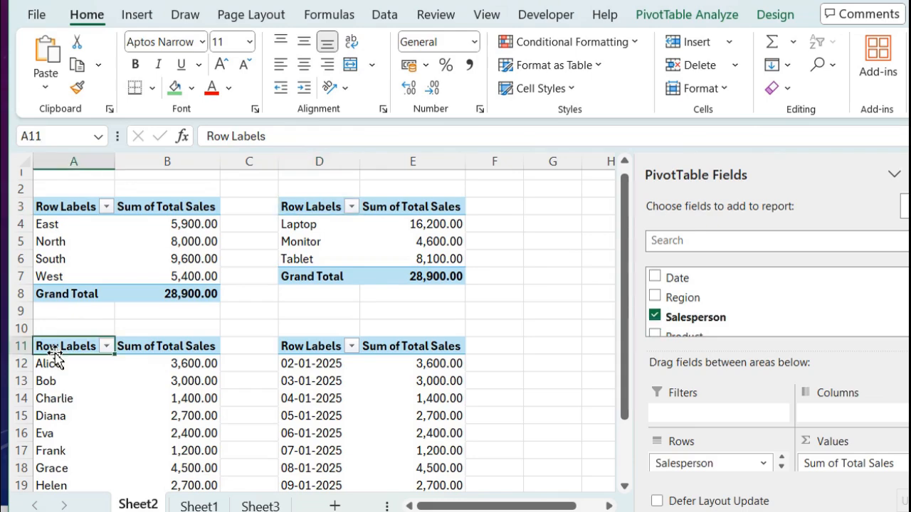
click(134, 17)
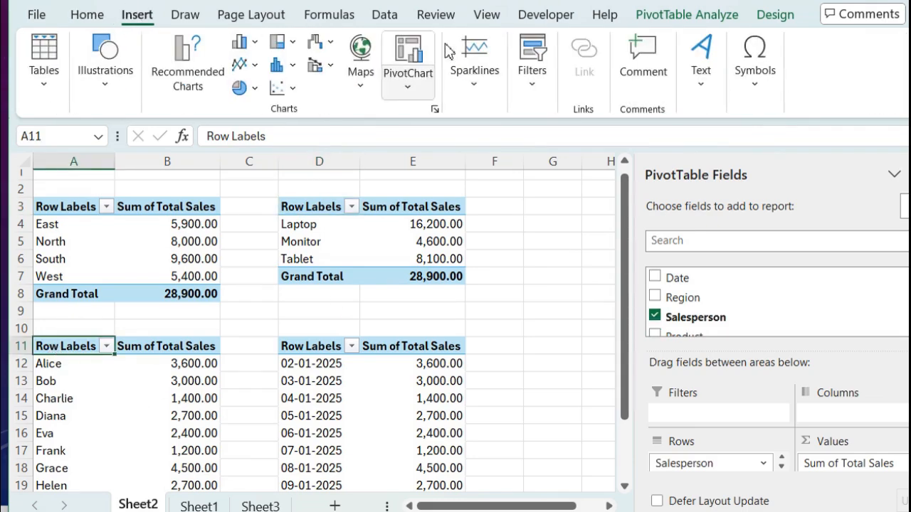
click(416, 89)
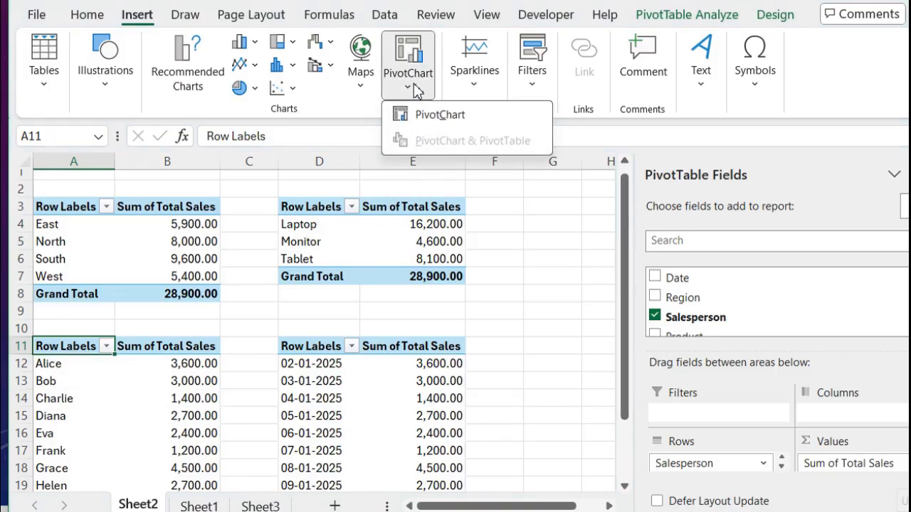
click(444, 117)
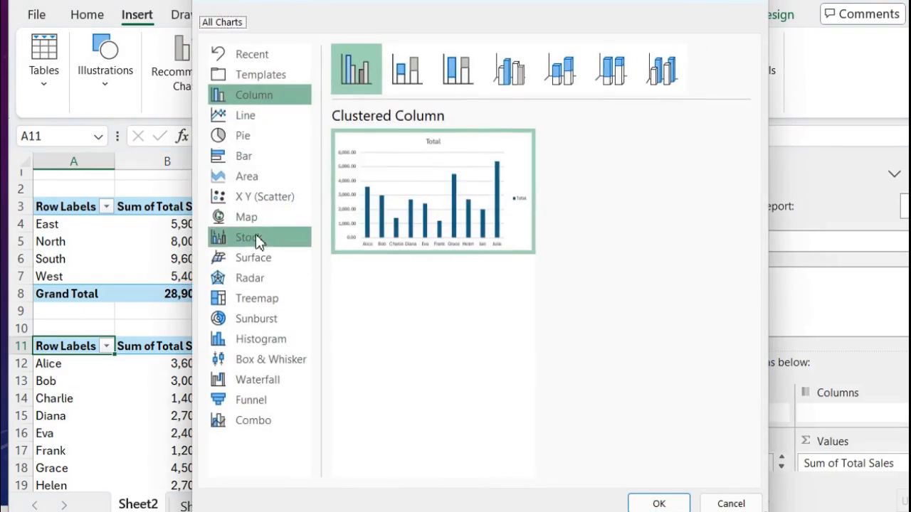
click(259, 142)
mouse_move(498, 180)
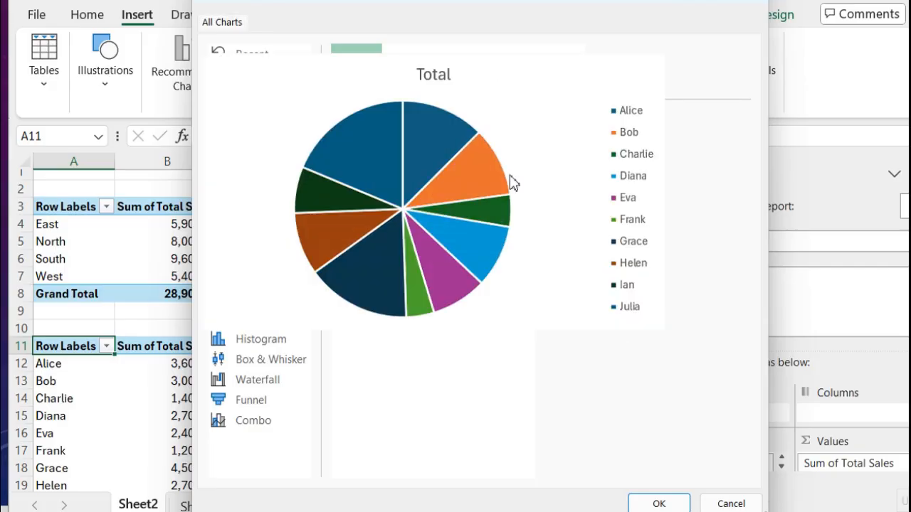
click(659, 503)
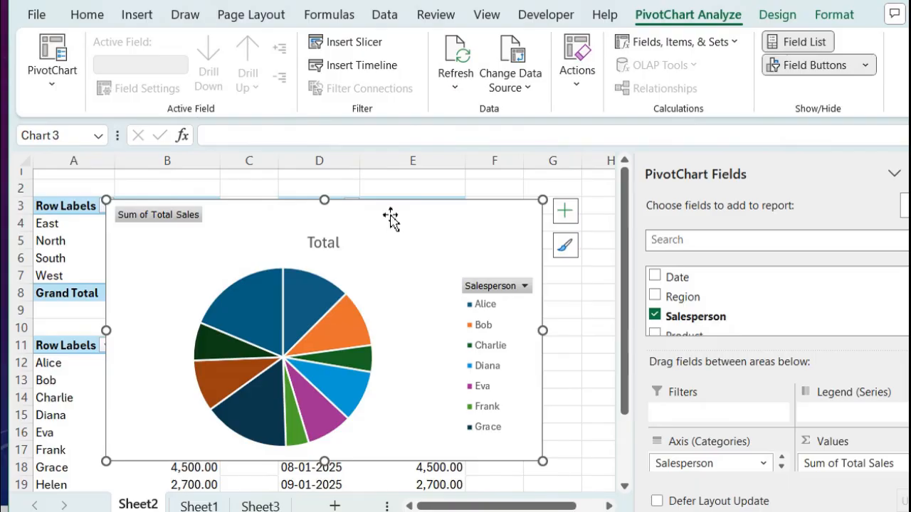
Move the salesperson pie chart from Sheet2 to cell B17 of Sheet3, and shrink the product line chart there to about rows 1 to 11
key(Delete)
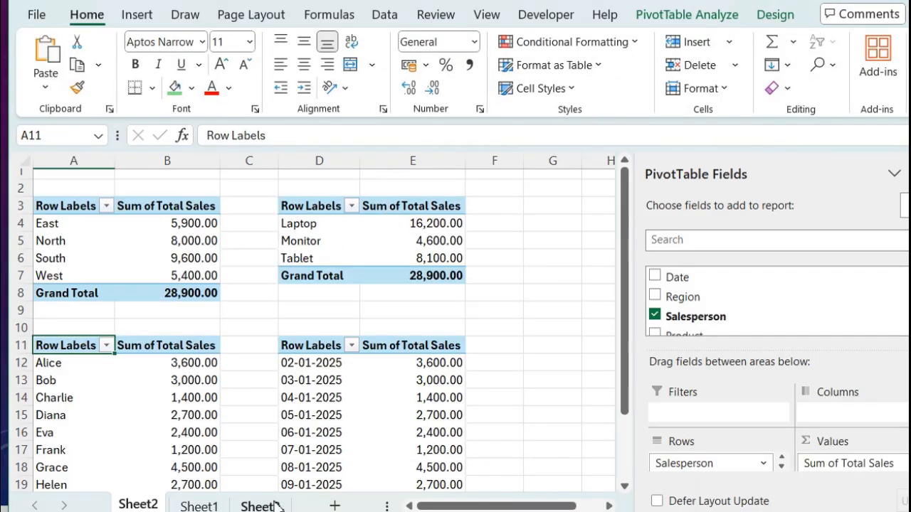
click(276, 506)
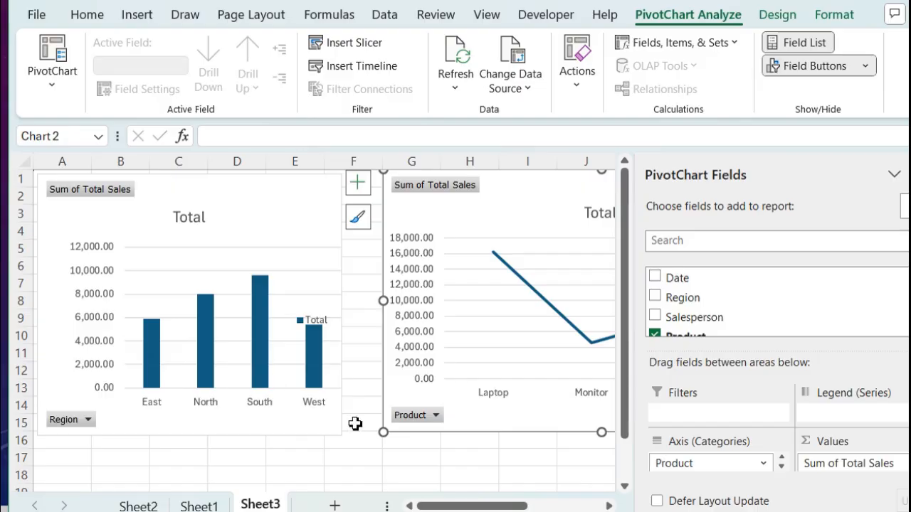
drag(382, 433, 428, 360)
click(107, 464)
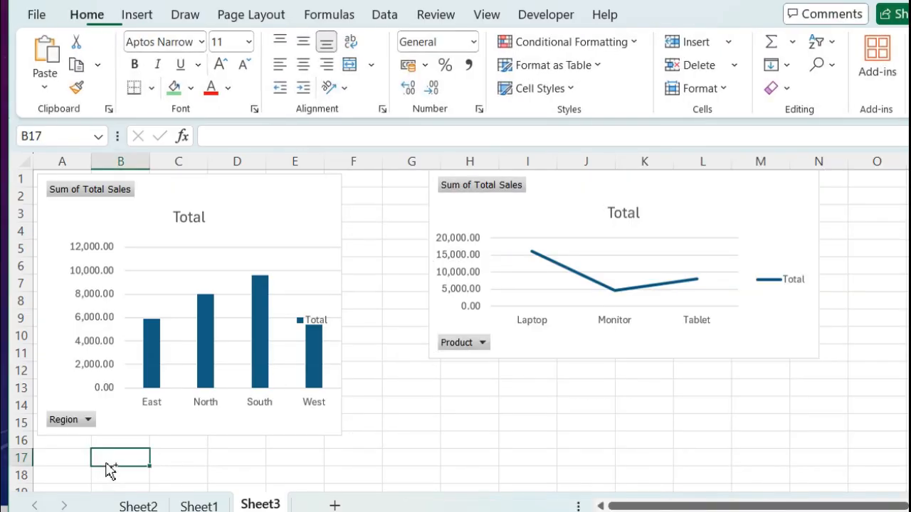
key(ctrl+v)
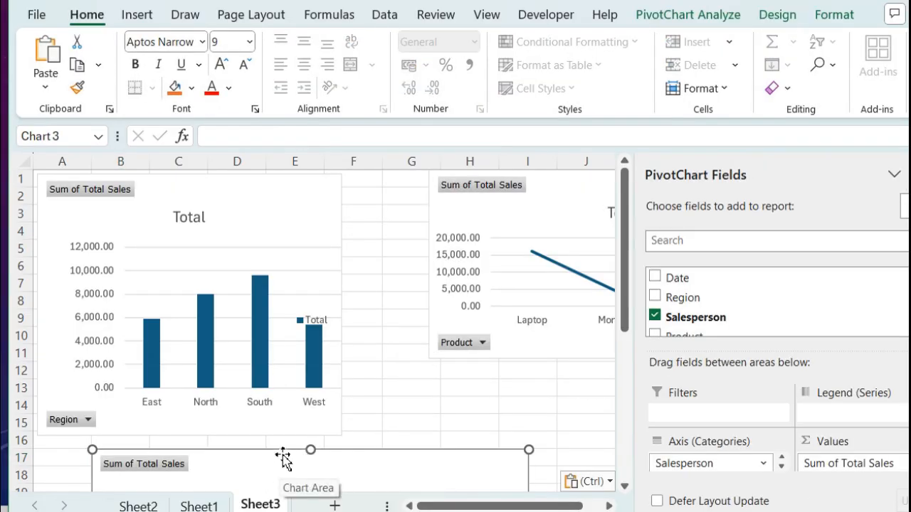
Move the salesperson pie chart up over the region chart and shrink it to about columns A to E, rows 9 to 18
drag(282, 459, 258, 242)
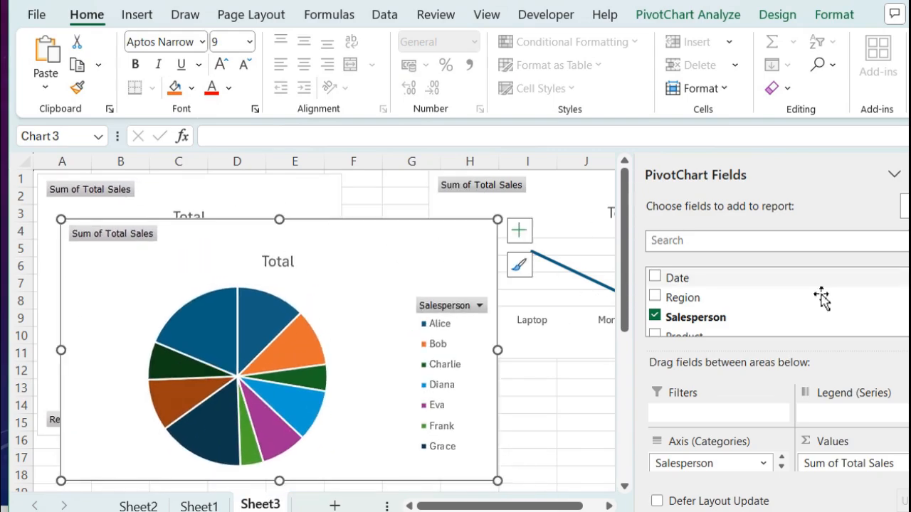
click(554, 426)
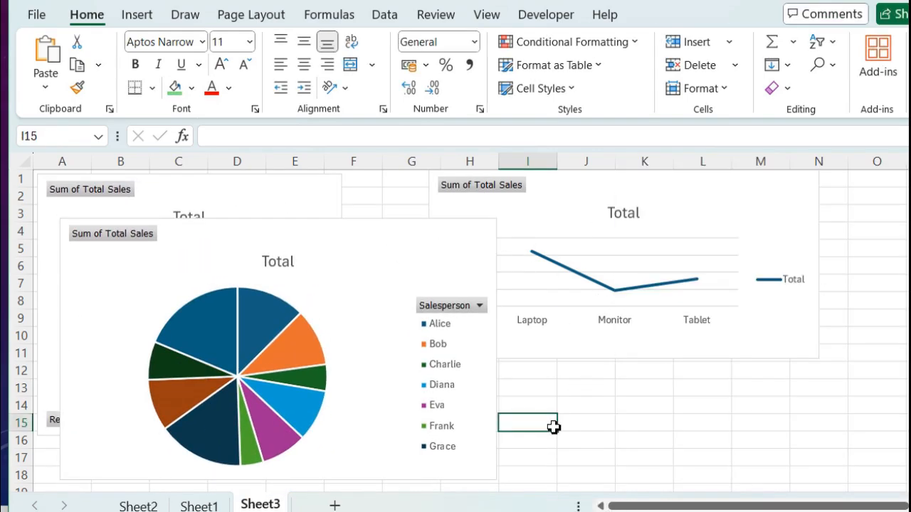
drag(299, 226, 644, 326)
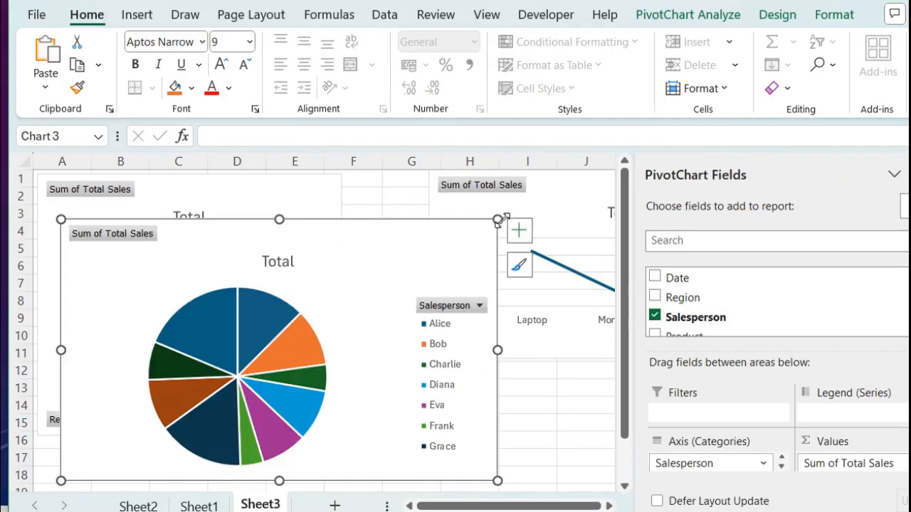
drag(498, 220, 348, 308)
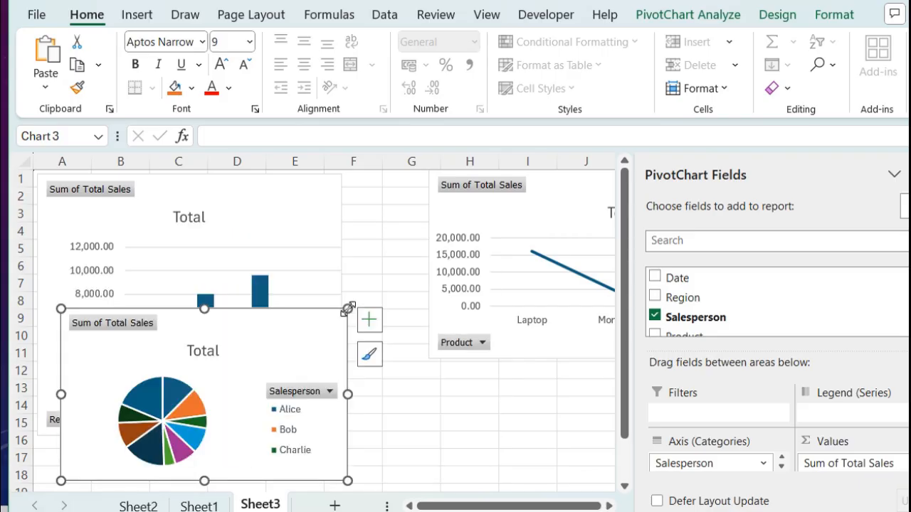
Move the product line chart closer to the region chart and shrink it from its lower-left corner to about rows 1 to 7
click(527, 191)
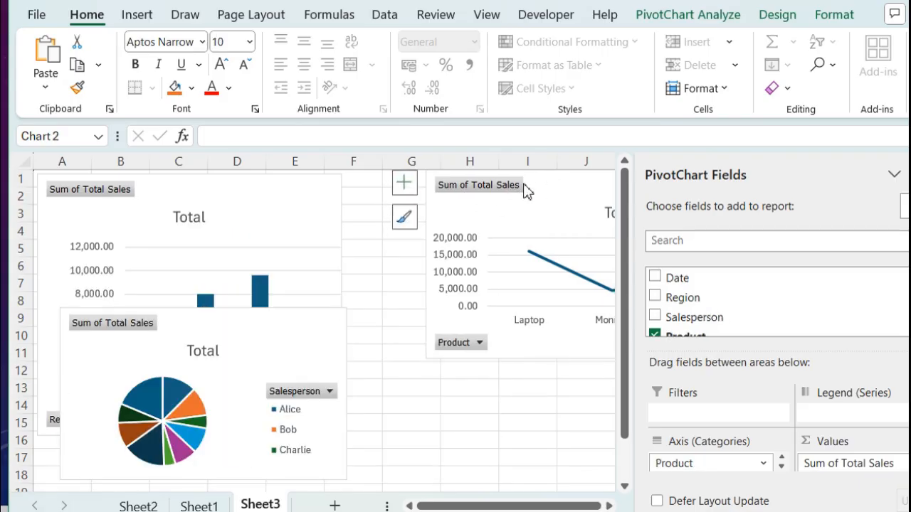
drag(527, 190, 473, 189)
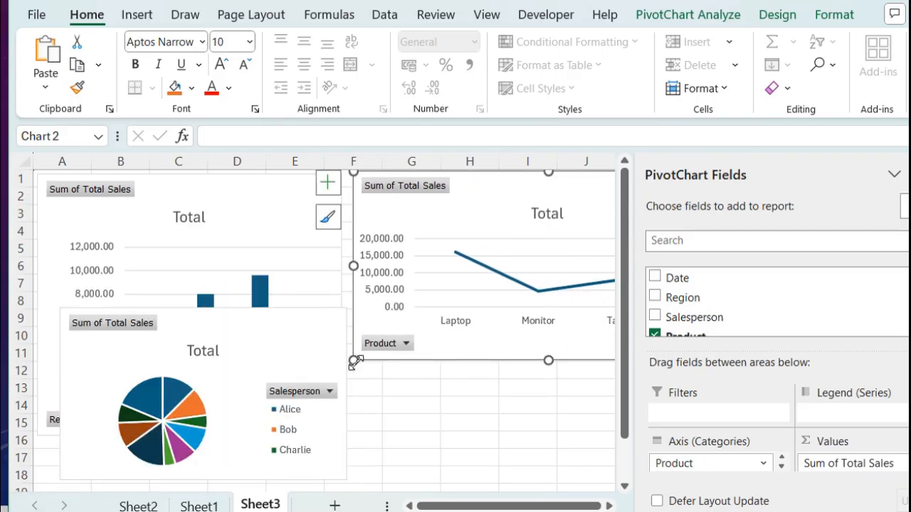
drag(354, 361, 421, 285)
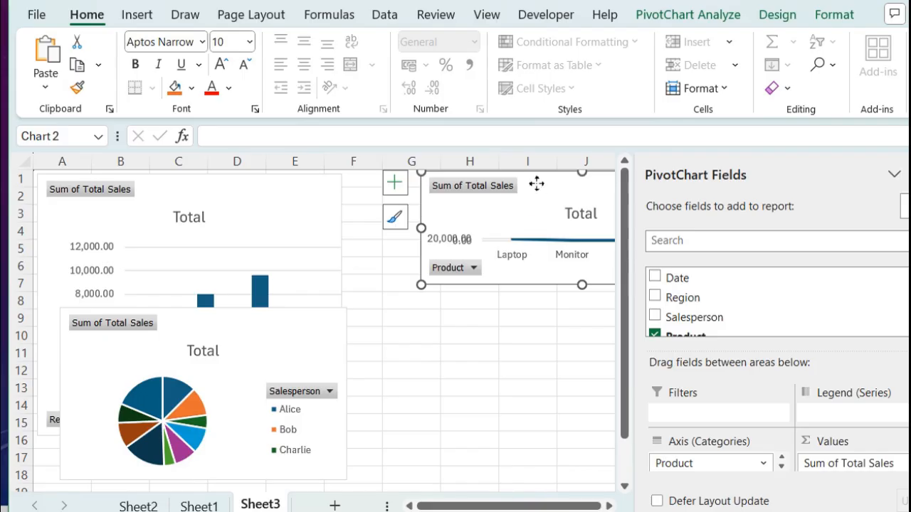
Move the product line chart beside the region chart on Sheet3 and stretch it to about columns F to K, rows 1 to 11
drag(537, 184, 477, 214)
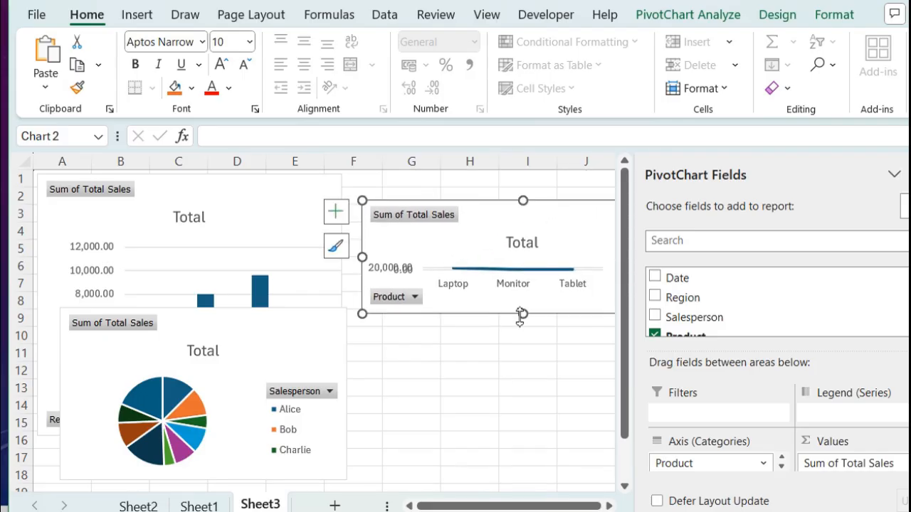
drag(522, 318, 521, 392)
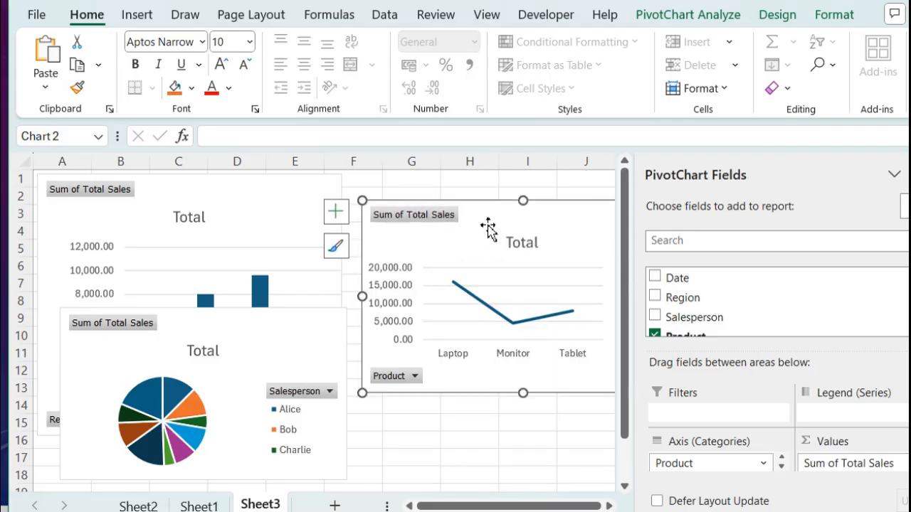
drag(488, 226, 472, 192)
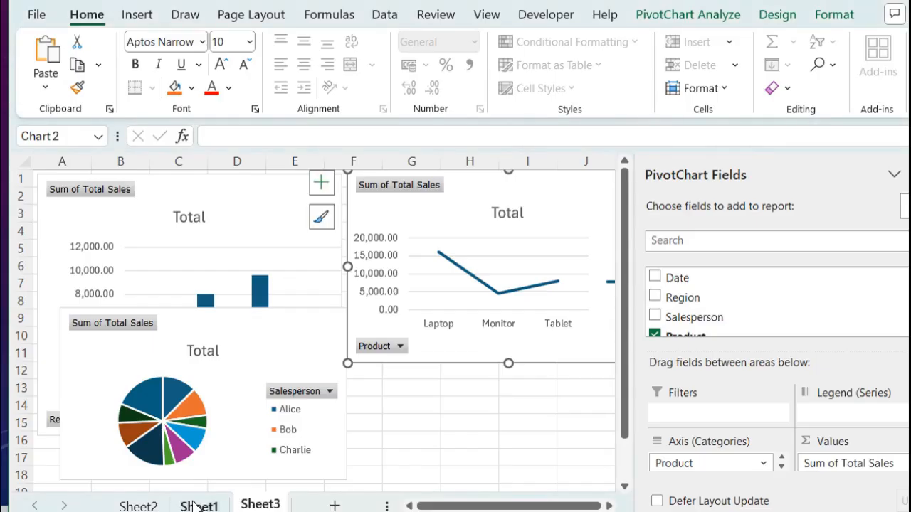
Insert a Region slicer for the salesperson PivotTable at A11 on Sheet2
click(145, 505)
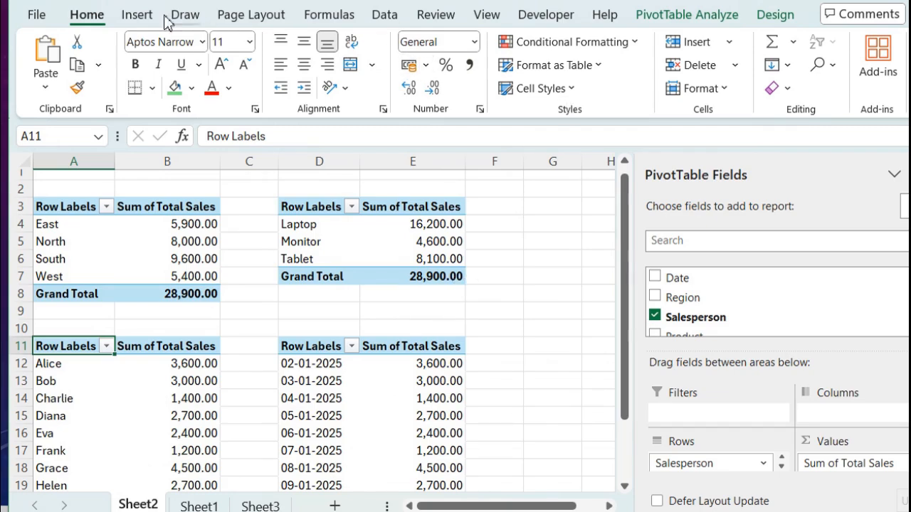
click(136, 15)
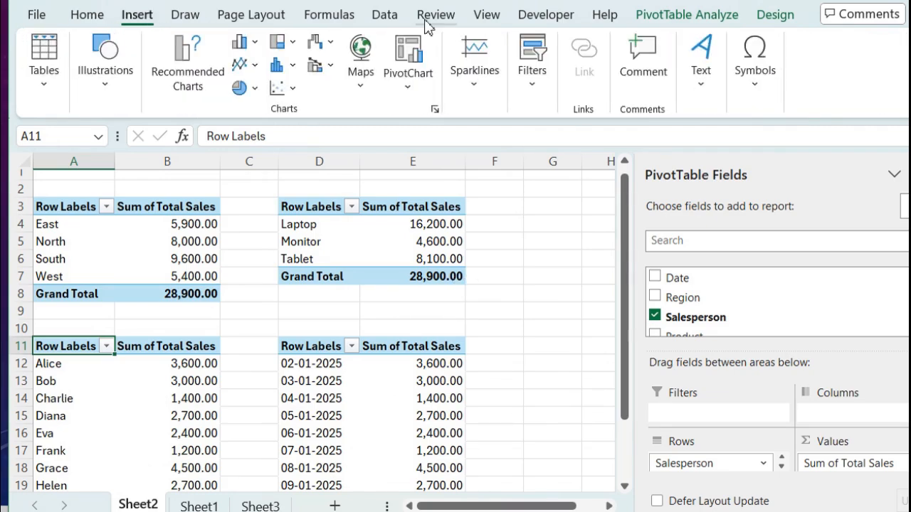
click(532, 80)
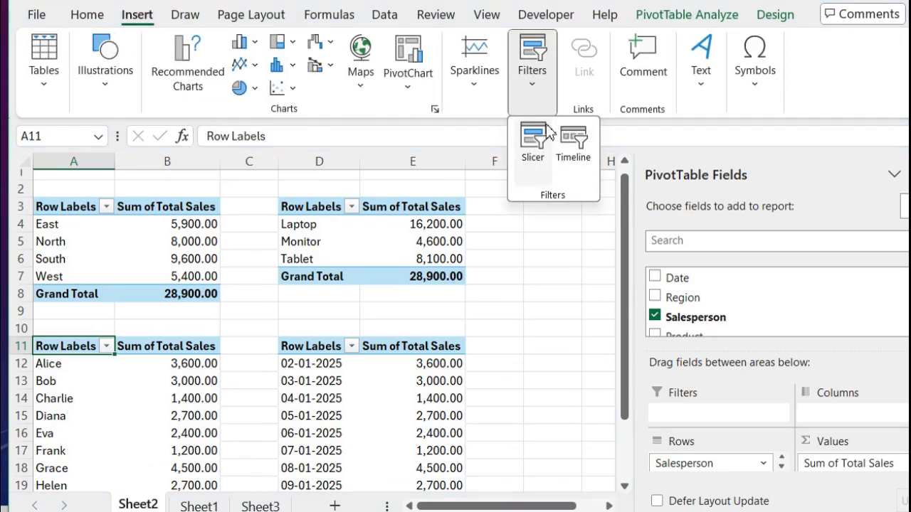
click(535, 164)
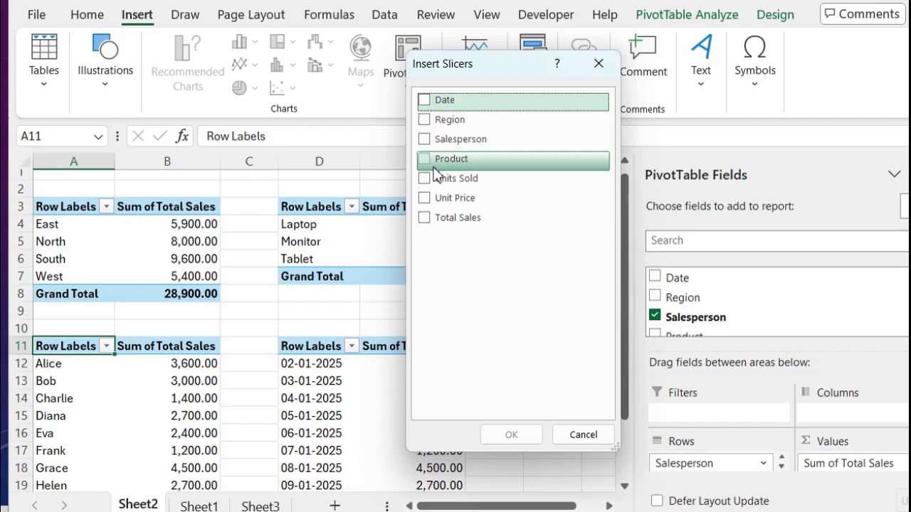
click(423, 121)
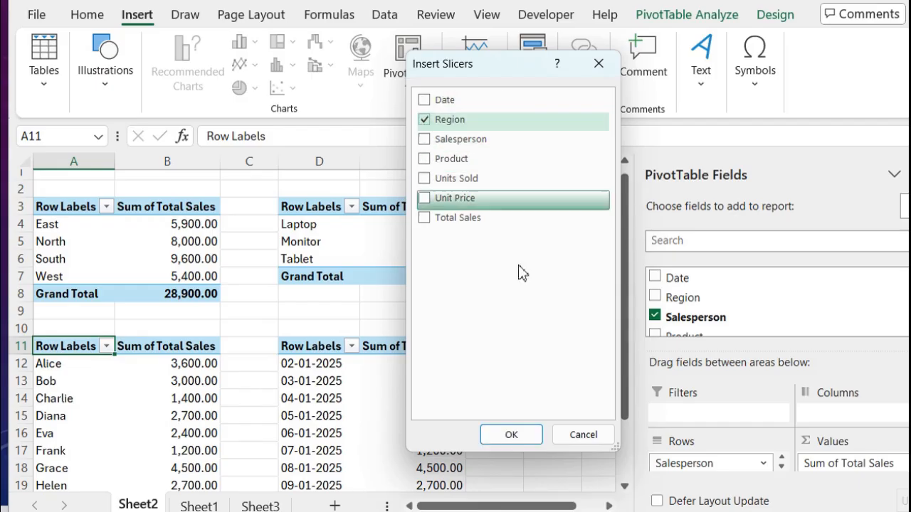
click(518, 443)
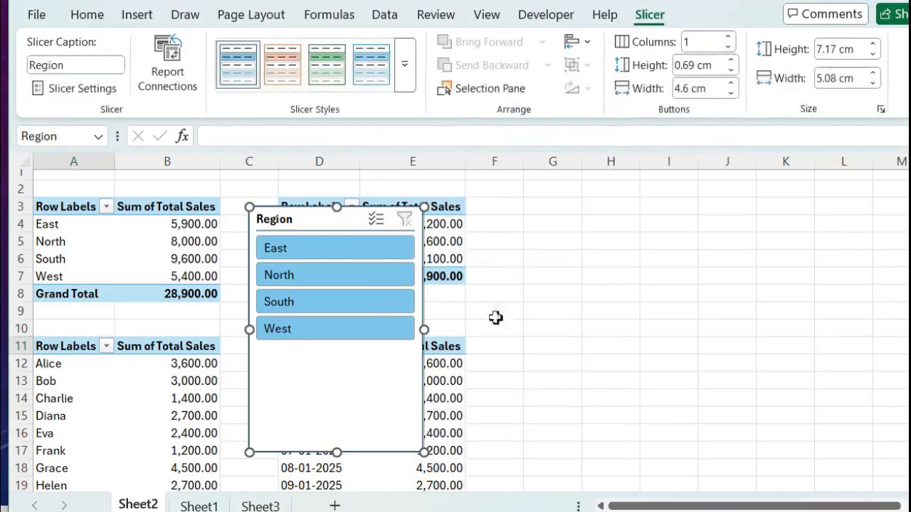
Move the Region slicer from Sheet2 to Sheet3, placing it just below the product line chart at about row 12
drag(304, 224, 535, 208)
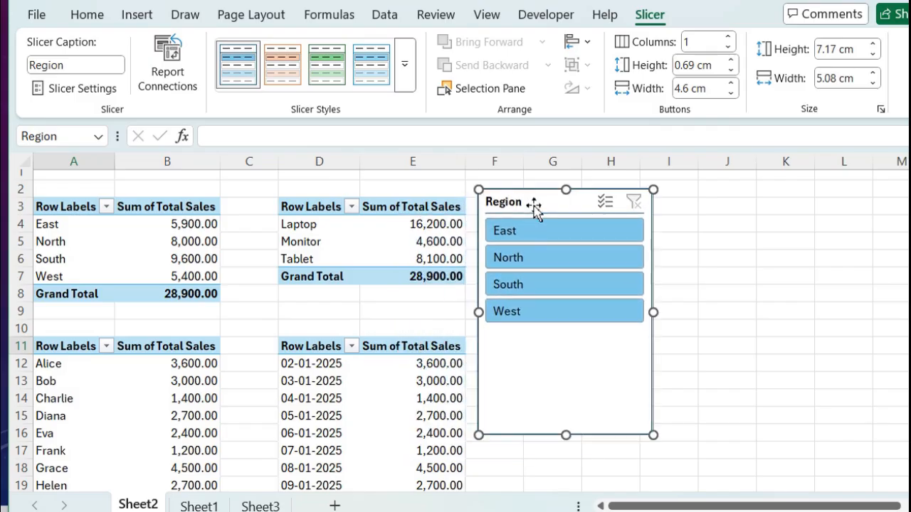
key(Delete)
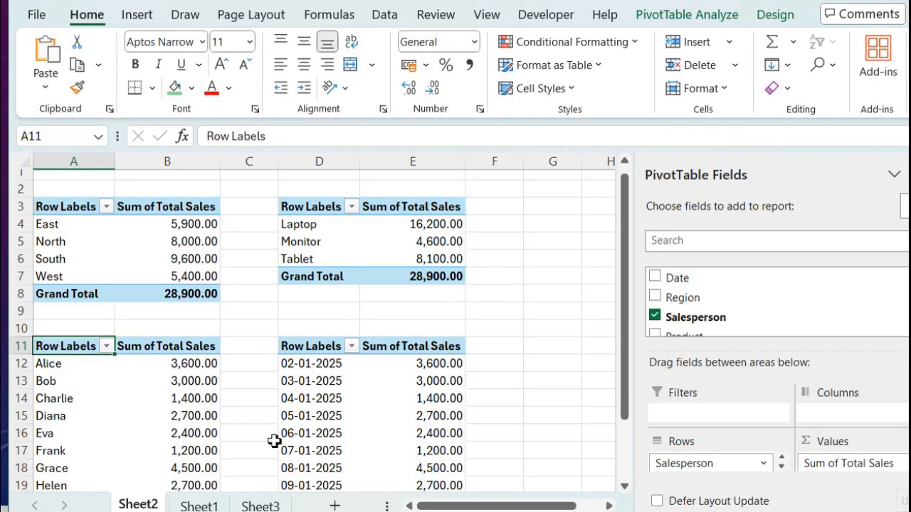
click(283, 506)
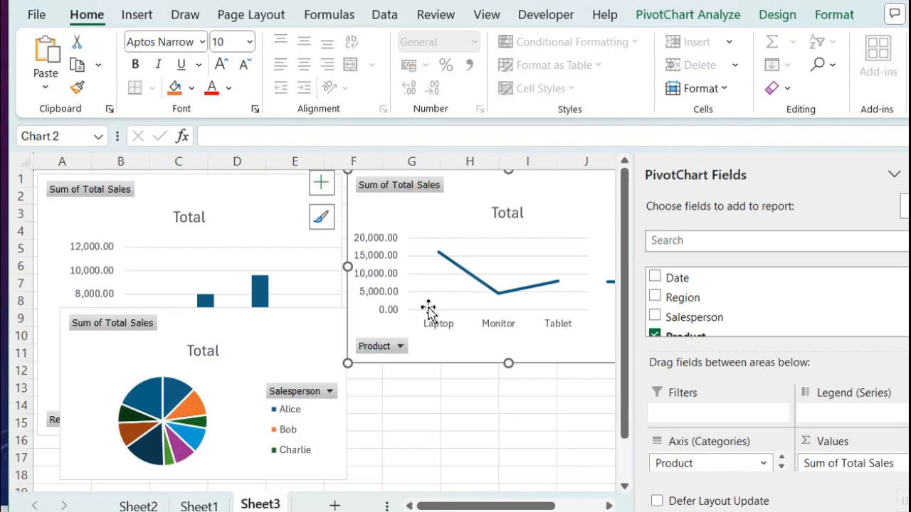
click(368, 392)
key(ctrl+v)
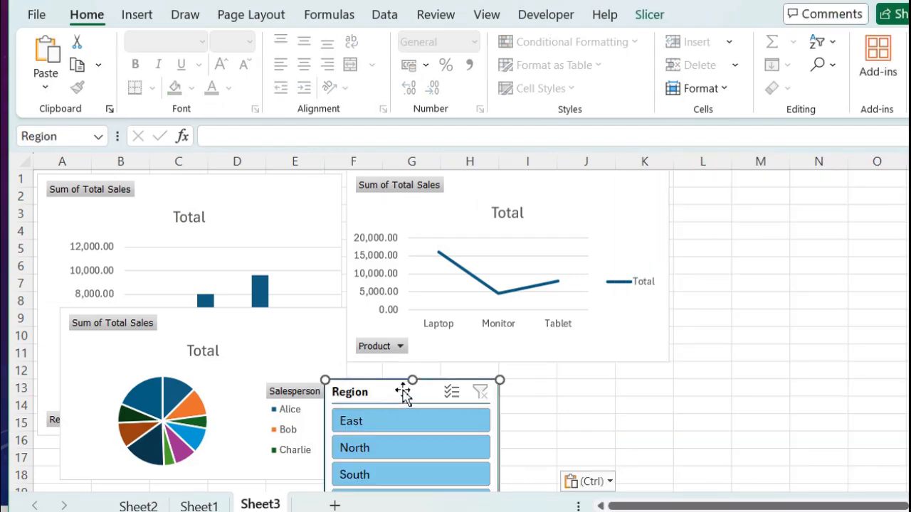
drag(402, 386, 443, 378)
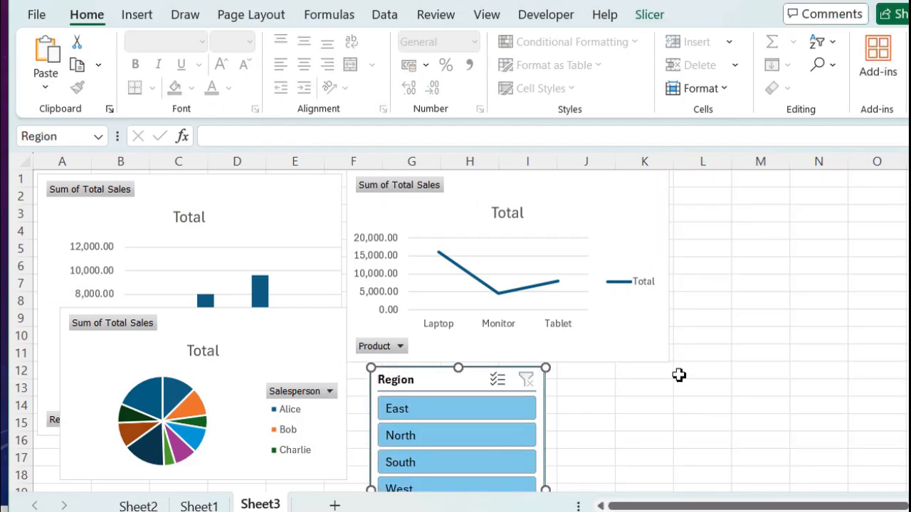
Insert a Date timeline for the salesperson PivotTable on Sheet2
click(189, 507)
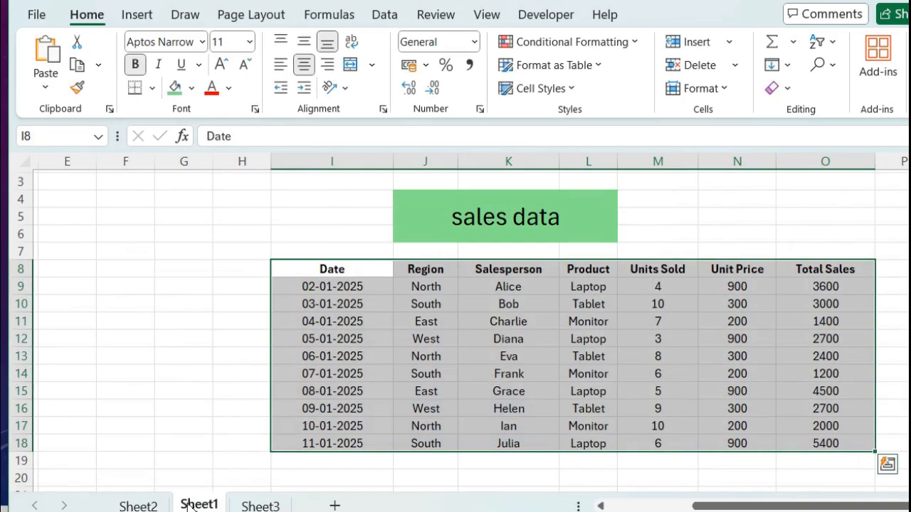
click(121, 505)
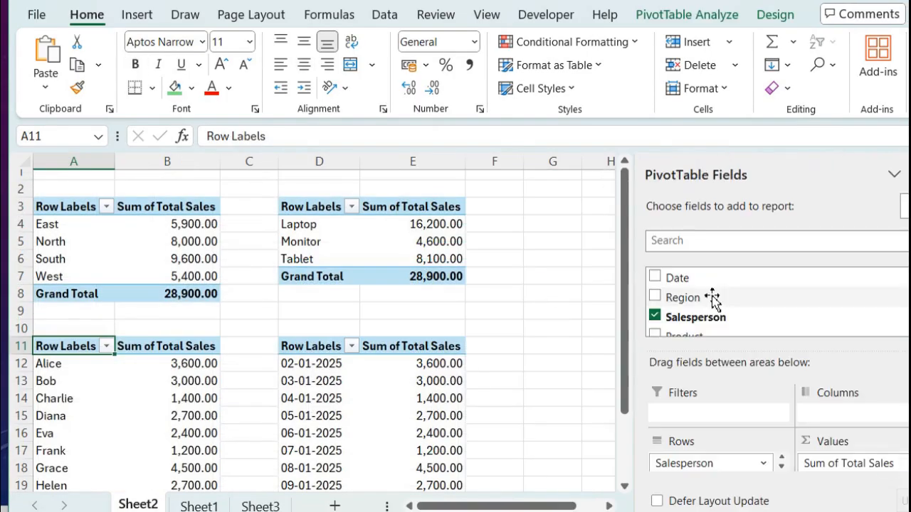
click(139, 20)
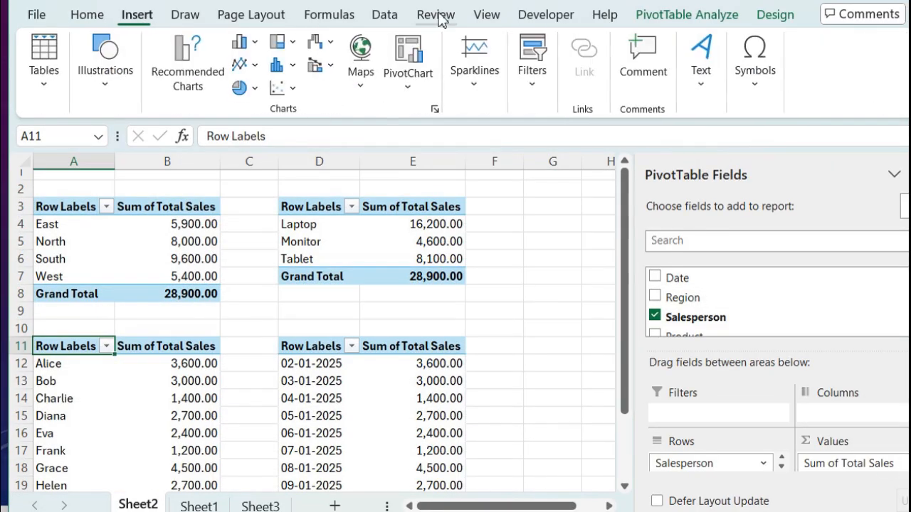
click(544, 78)
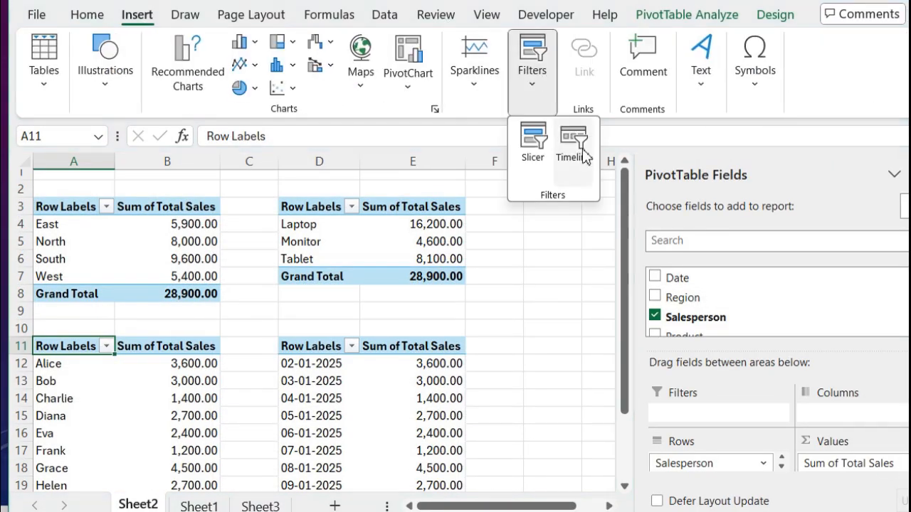
click(584, 160)
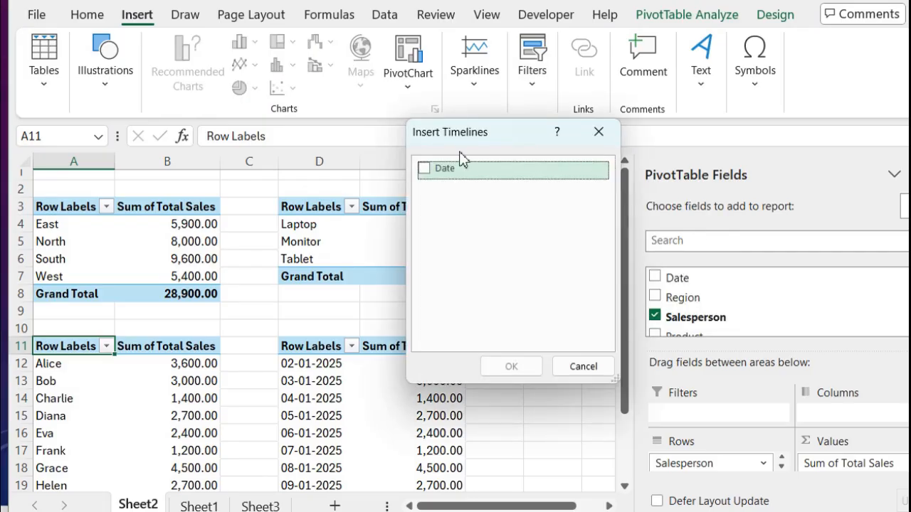
click(430, 174)
click(511, 367)
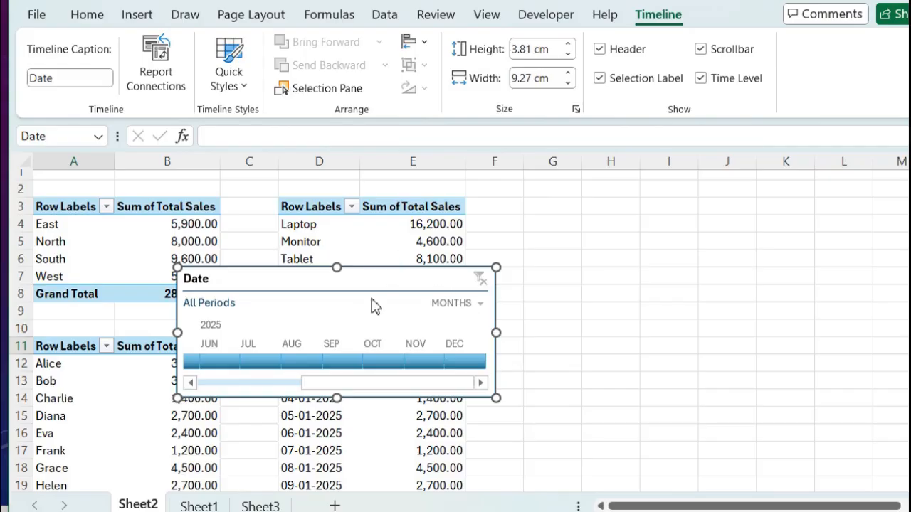
Move the Date timeline from Sheet2 to Sheet3, placing it beside the Region slicer below the product line chart
key(ctrl+x)
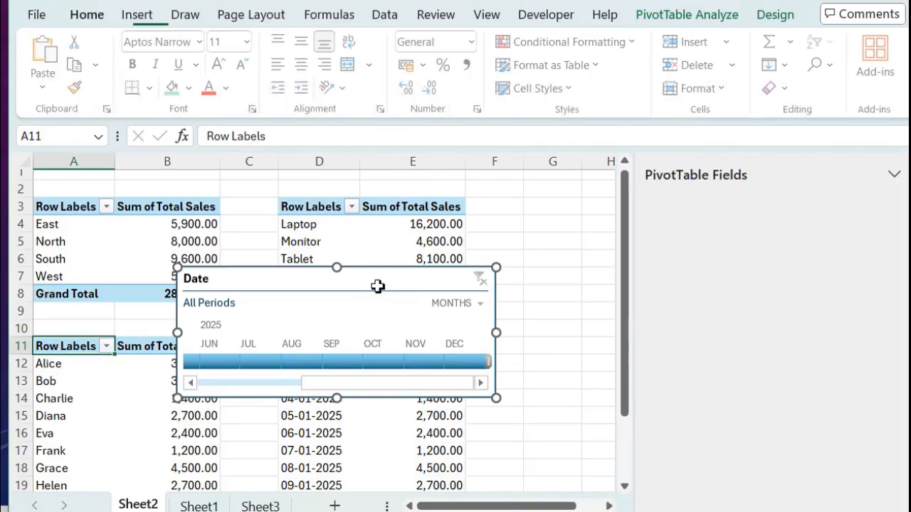
click(259, 507)
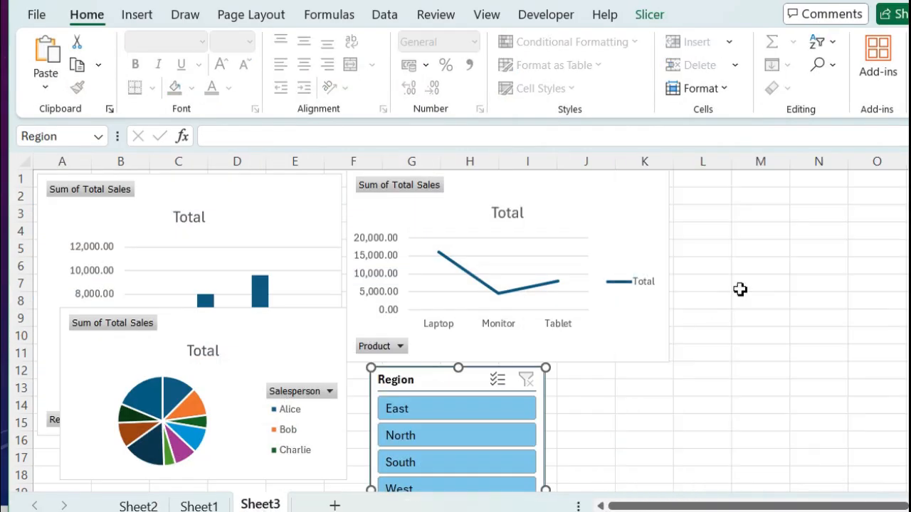
click(593, 371)
key(ctrl+v)
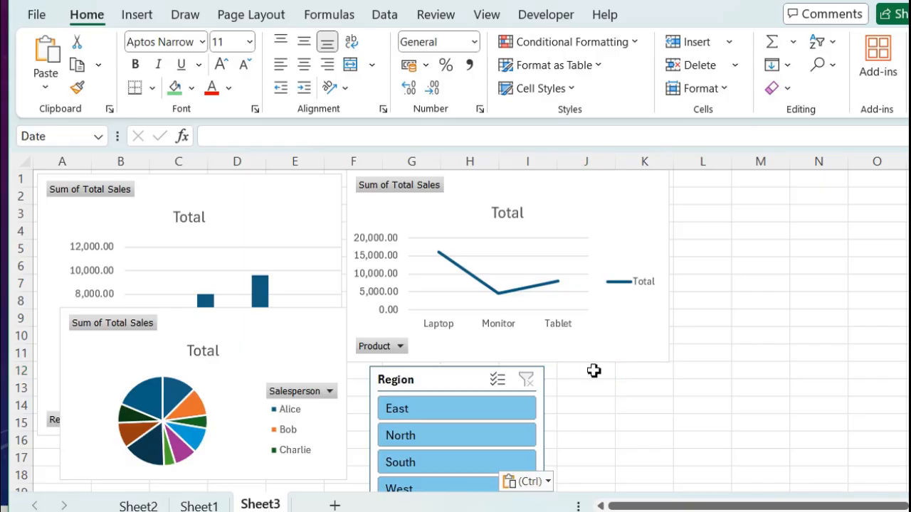
drag(646, 365, 639, 375)
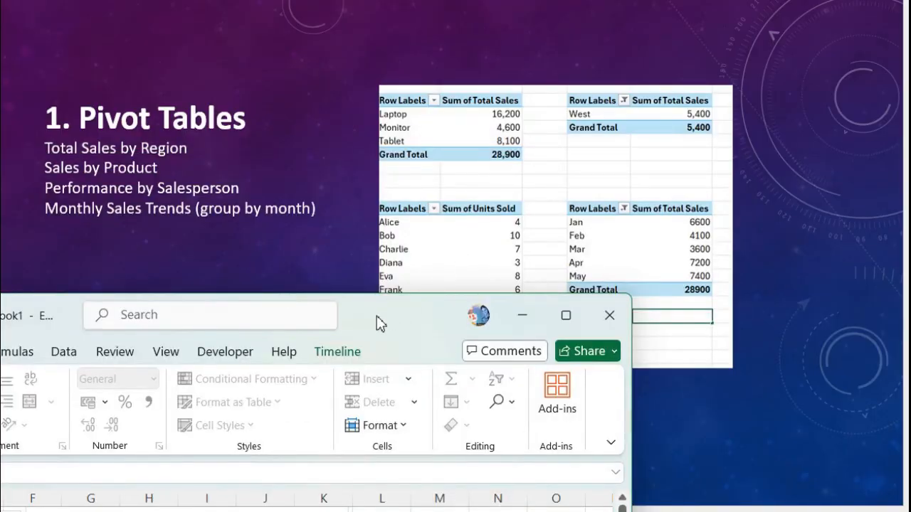
Shrink the salesperson pie chart slightly from its lower-right corner and shift it down to about rows 10 to 18
drag(377, 316, 672, 2)
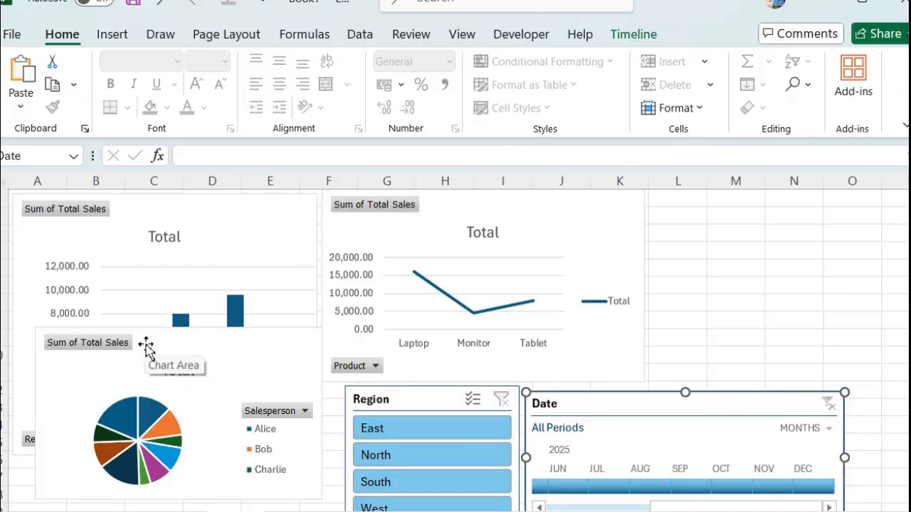
click(311, 498)
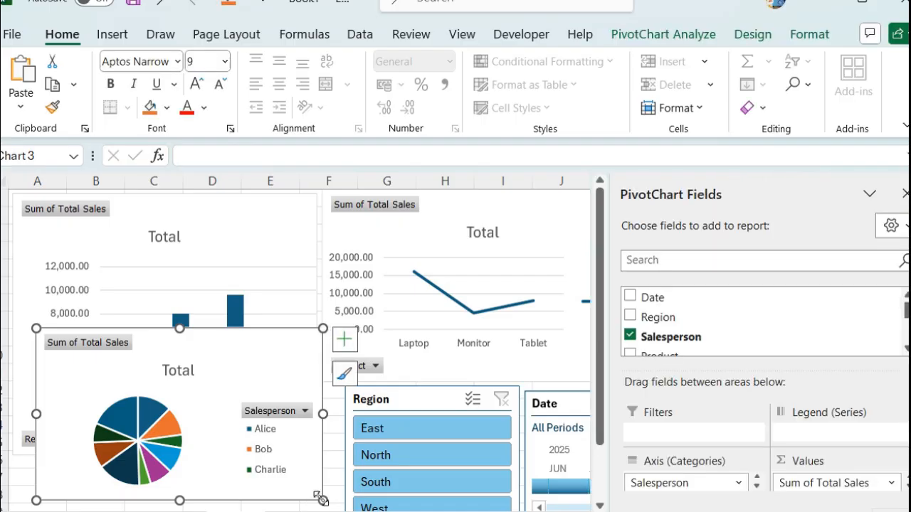
drag(322, 500, 296, 472)
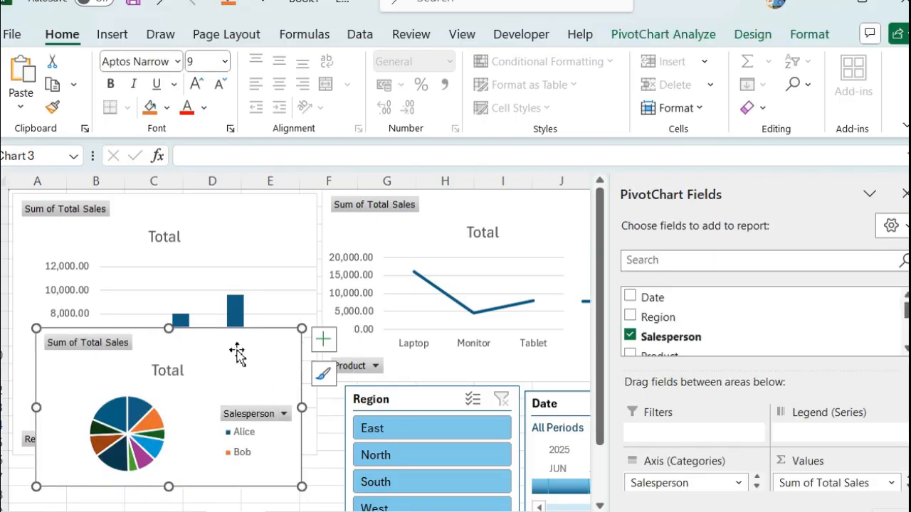
drag(240, 356, 224, 367)
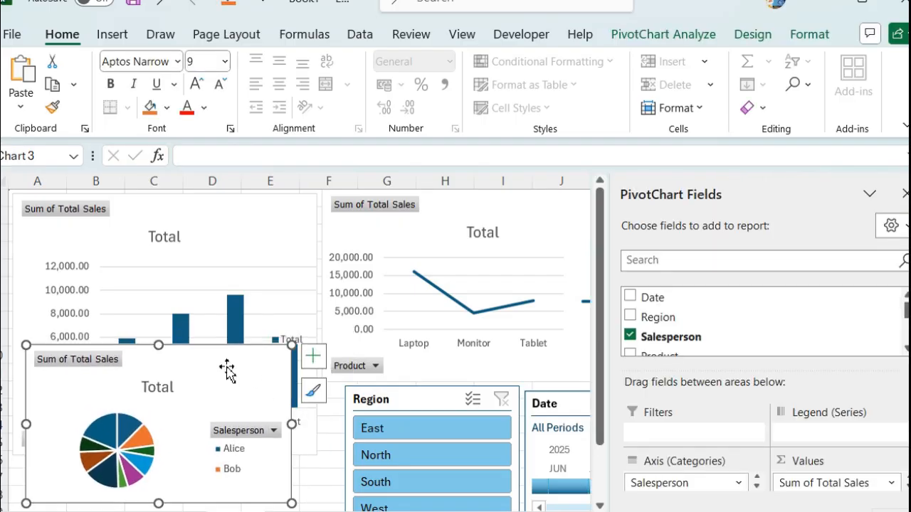
Shrink the region column chart to about columns A to E, rows 1 to 9, and align it above the salesperson pie chart
click(178, 213)
drag(178, 214, 173, 209)
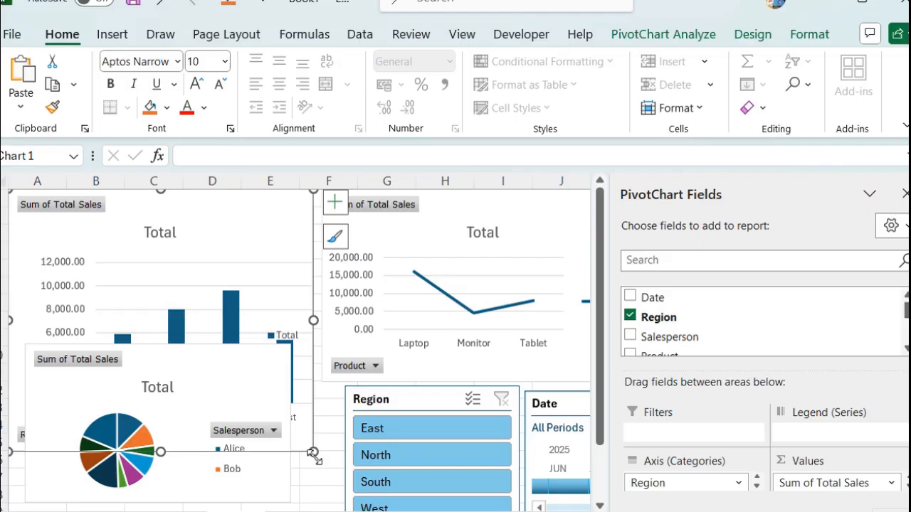
drag(315, 459, 290, 339)
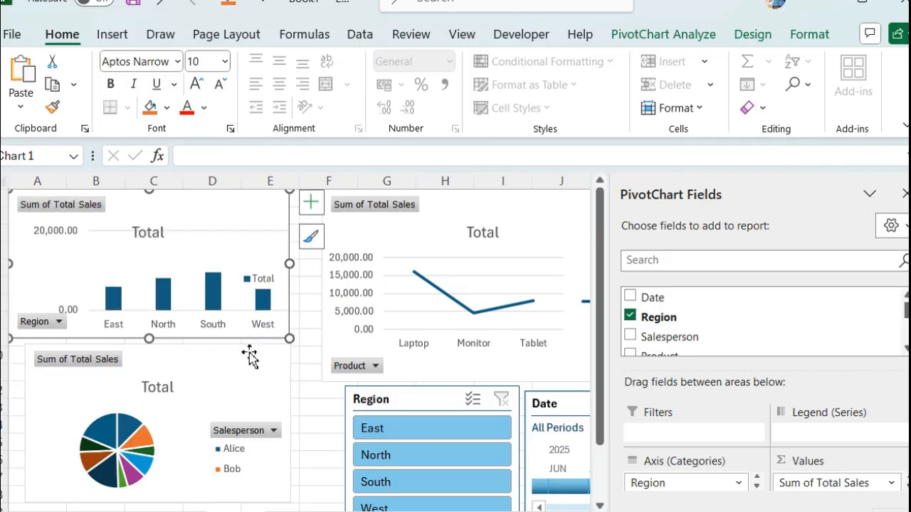
drag(225, 212, 241, 220)
Nudge the product line chart towards the region chart, place the Region slicer beneath it, and move the Date timeline to about L1
drag(444, 197, 435, 199)
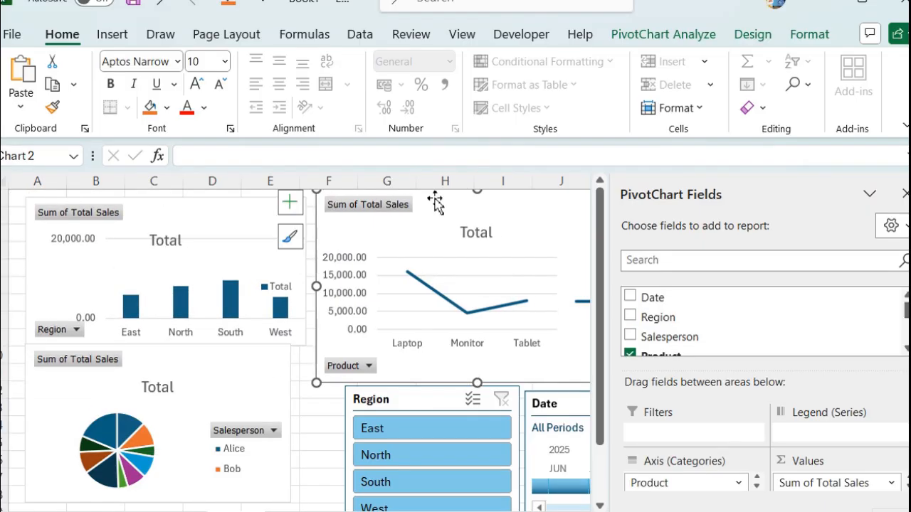
drag(411, 402, 385, 384)
drag(583, 398, 700, 214)
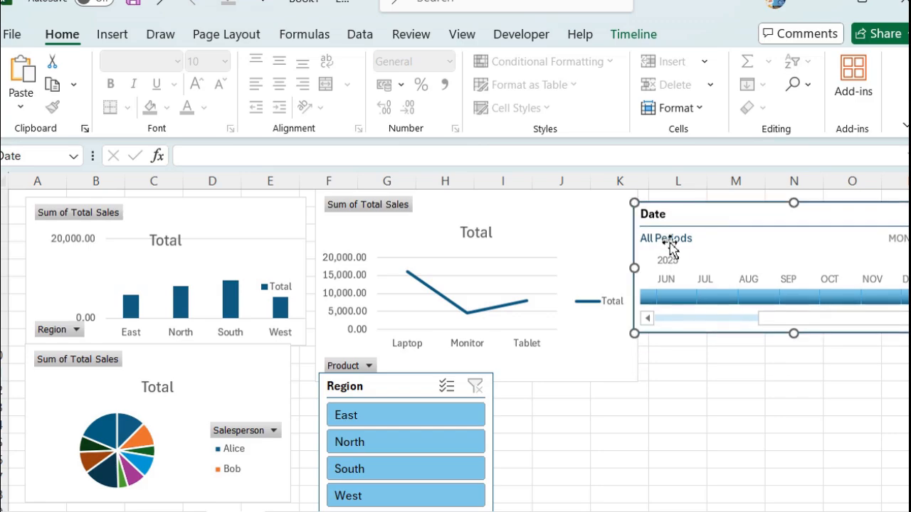
drag(398, 380, 417, 382)
Filter the salesperson pie chart with the Region slicer by East, South and West in turn, ending on East
click(391, 407)
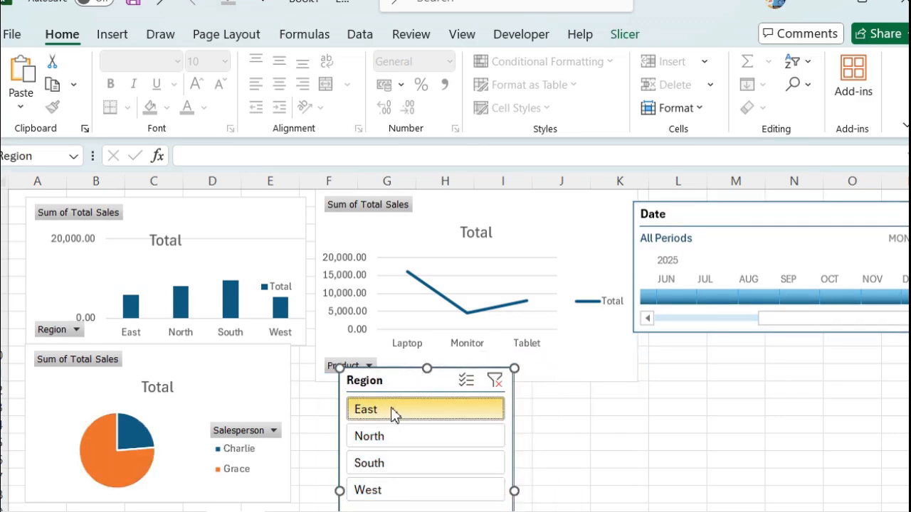
click(402, 475)
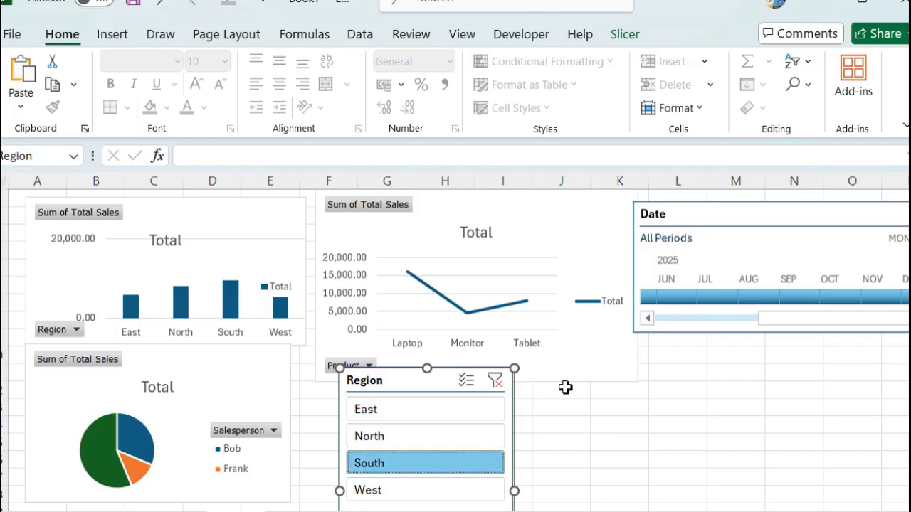
click(404, 492)
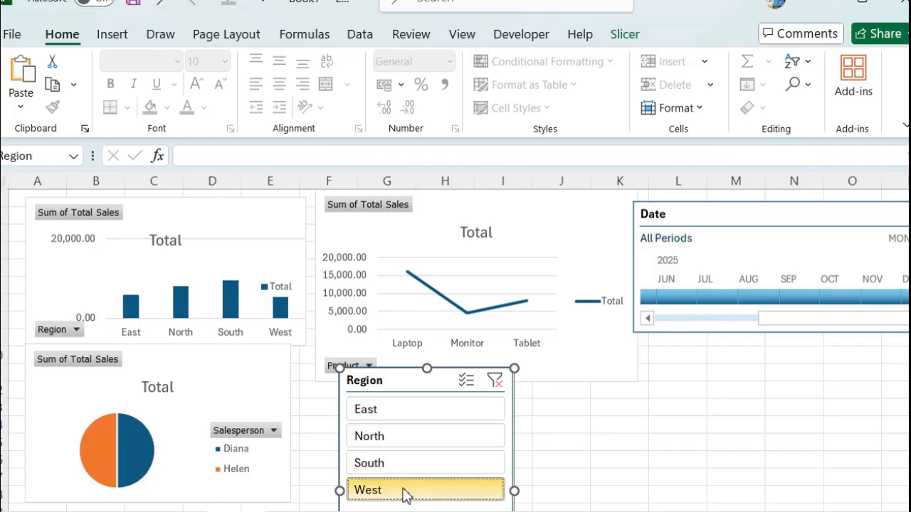
click(403, 418)
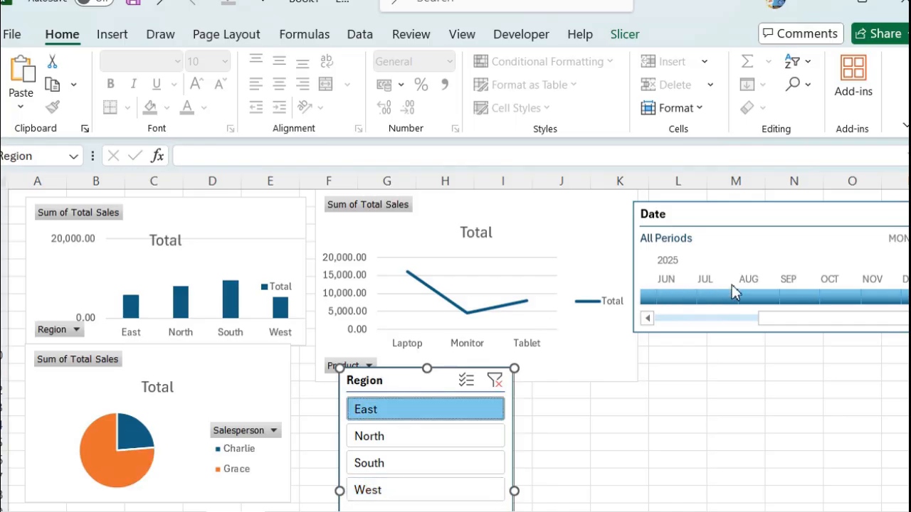